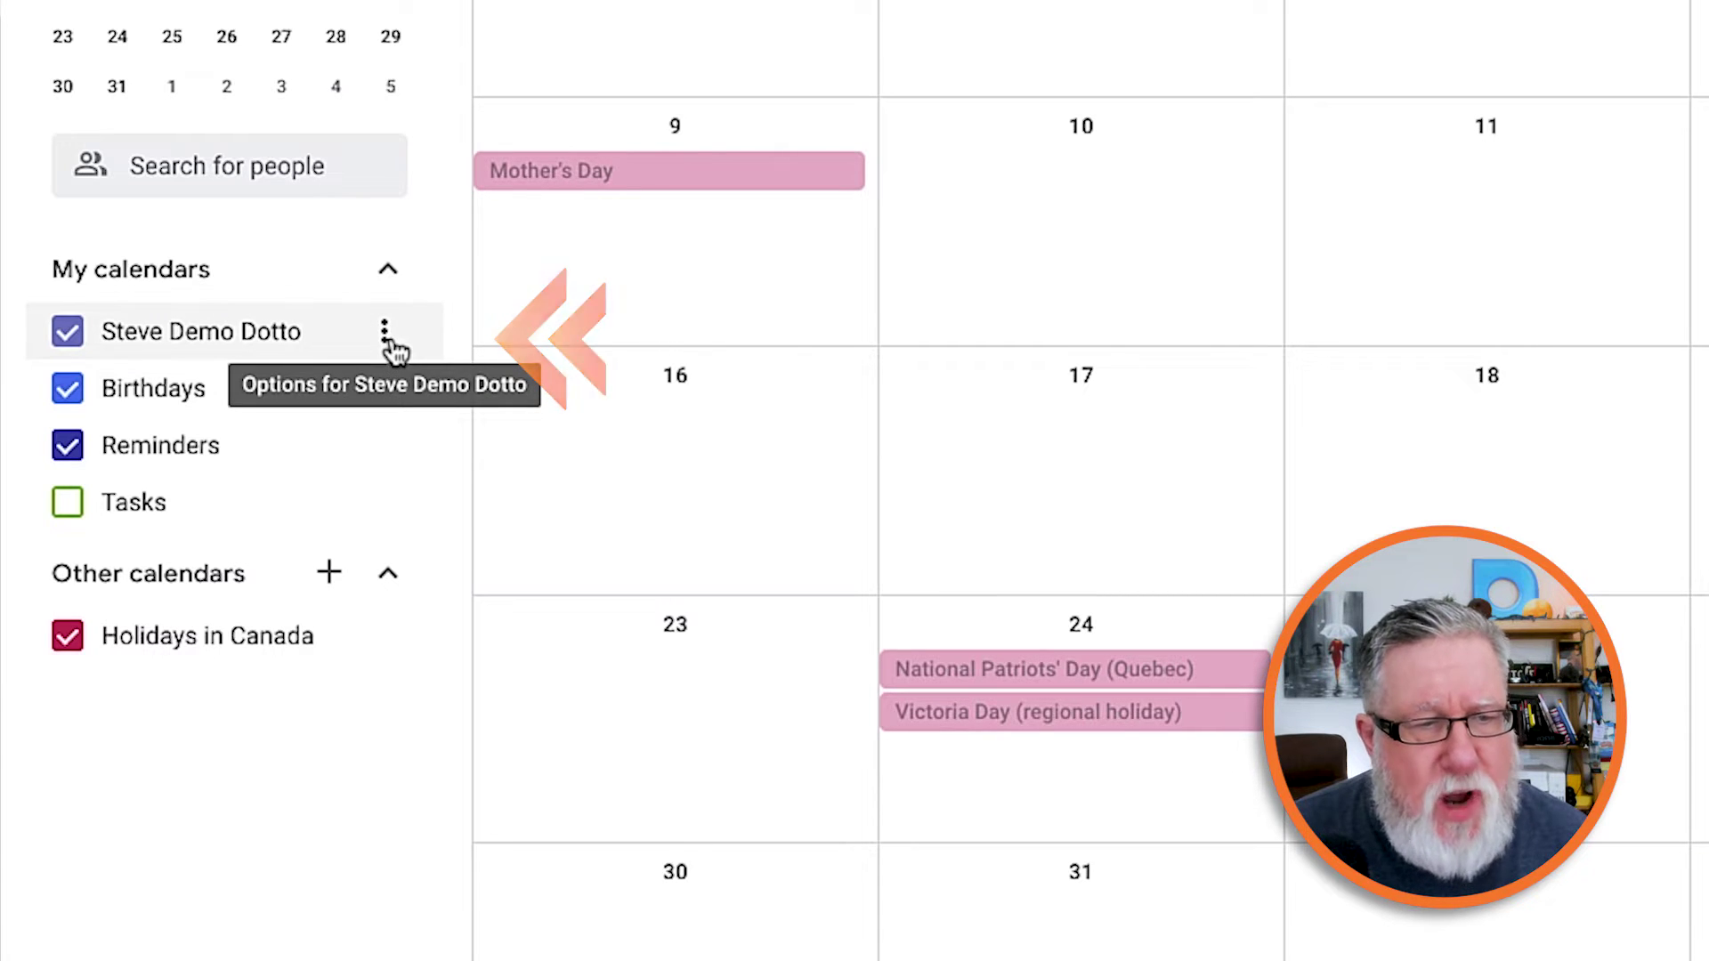
Open the options menu for the personal calendar under My calendars.
{"action": "left_click", "coordinate": [385, 335]}
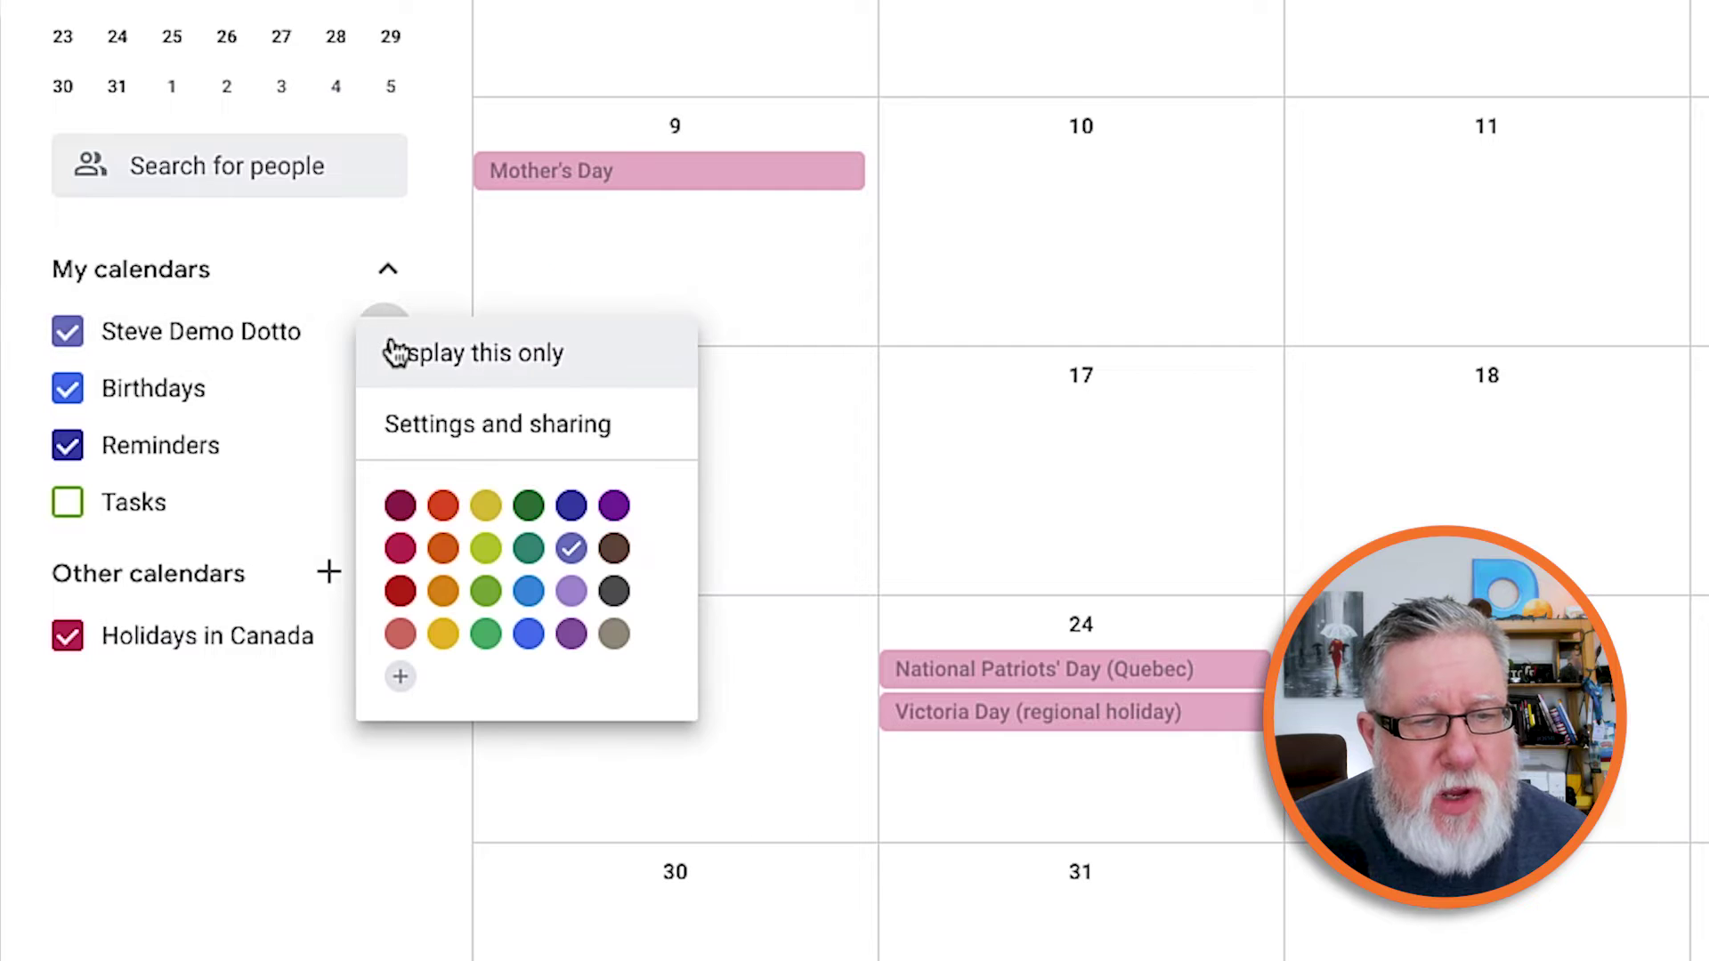
Open the personal calendar's settings and sharing page and scroll down to Share with specific people.
{"action": "left_click", "coordinate": [463, 430]}
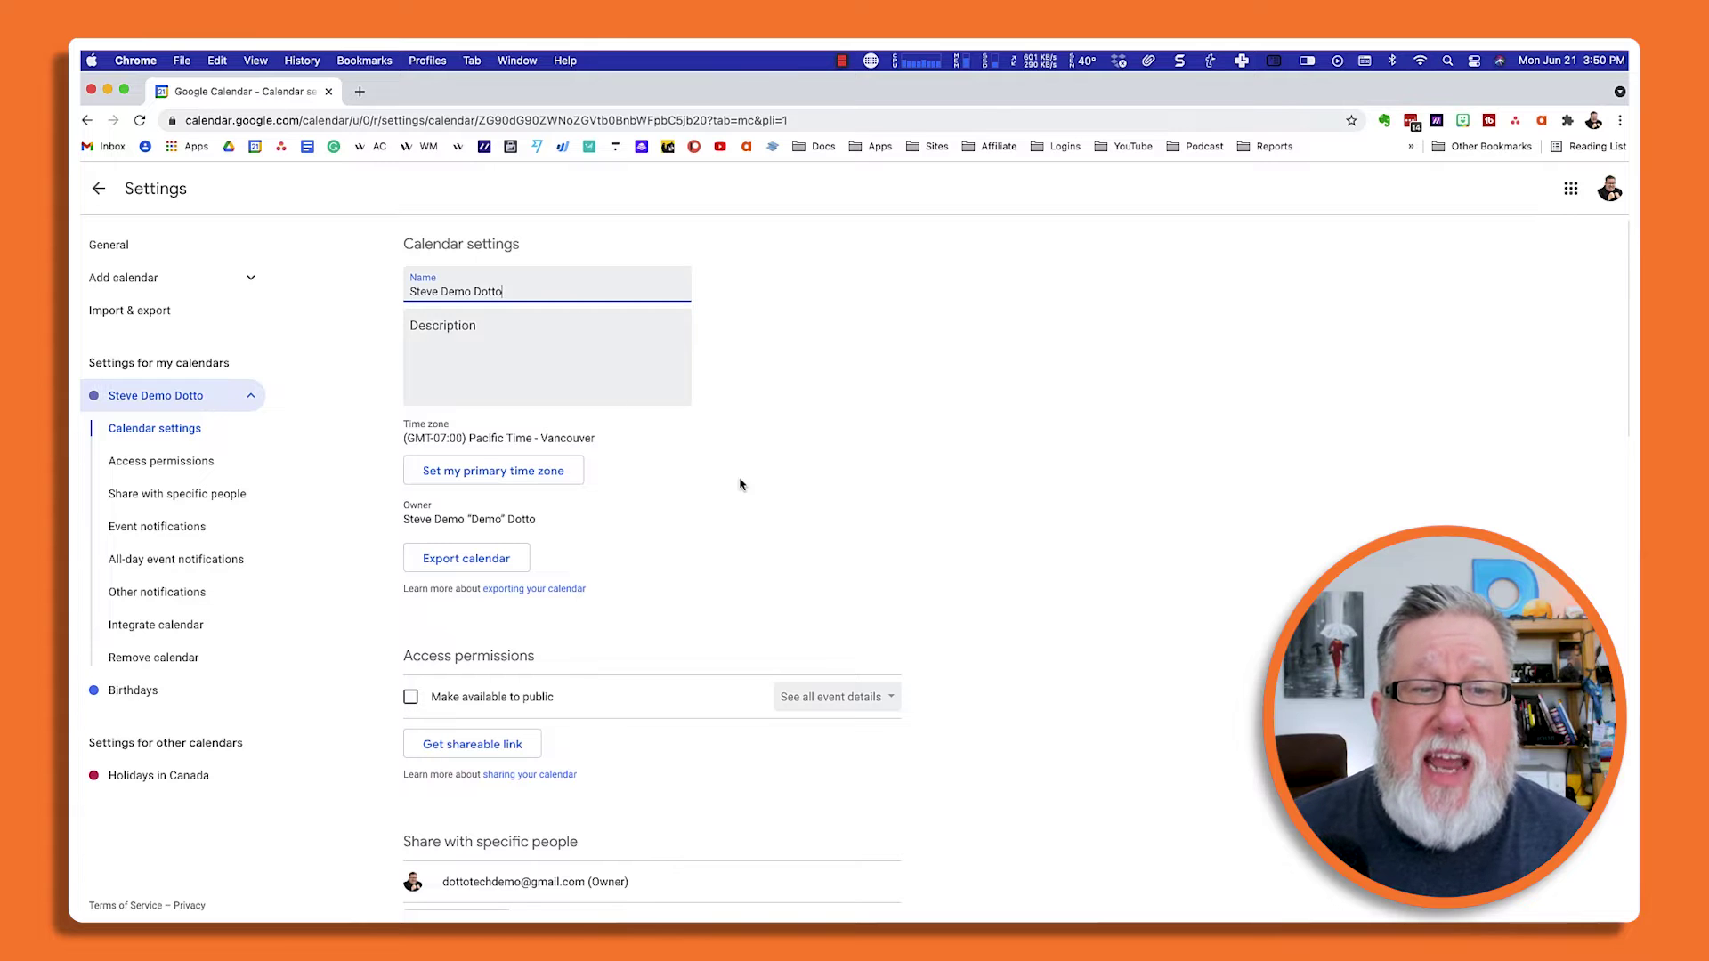
{"action": "scroll", "coordinate": [743, 494], "scroll_direction": "down", "scroll_amount": 2}
{"action": "scroll", "coordinate": [744, 499], "scroll_direction": "down", "scroll_amount": 3}
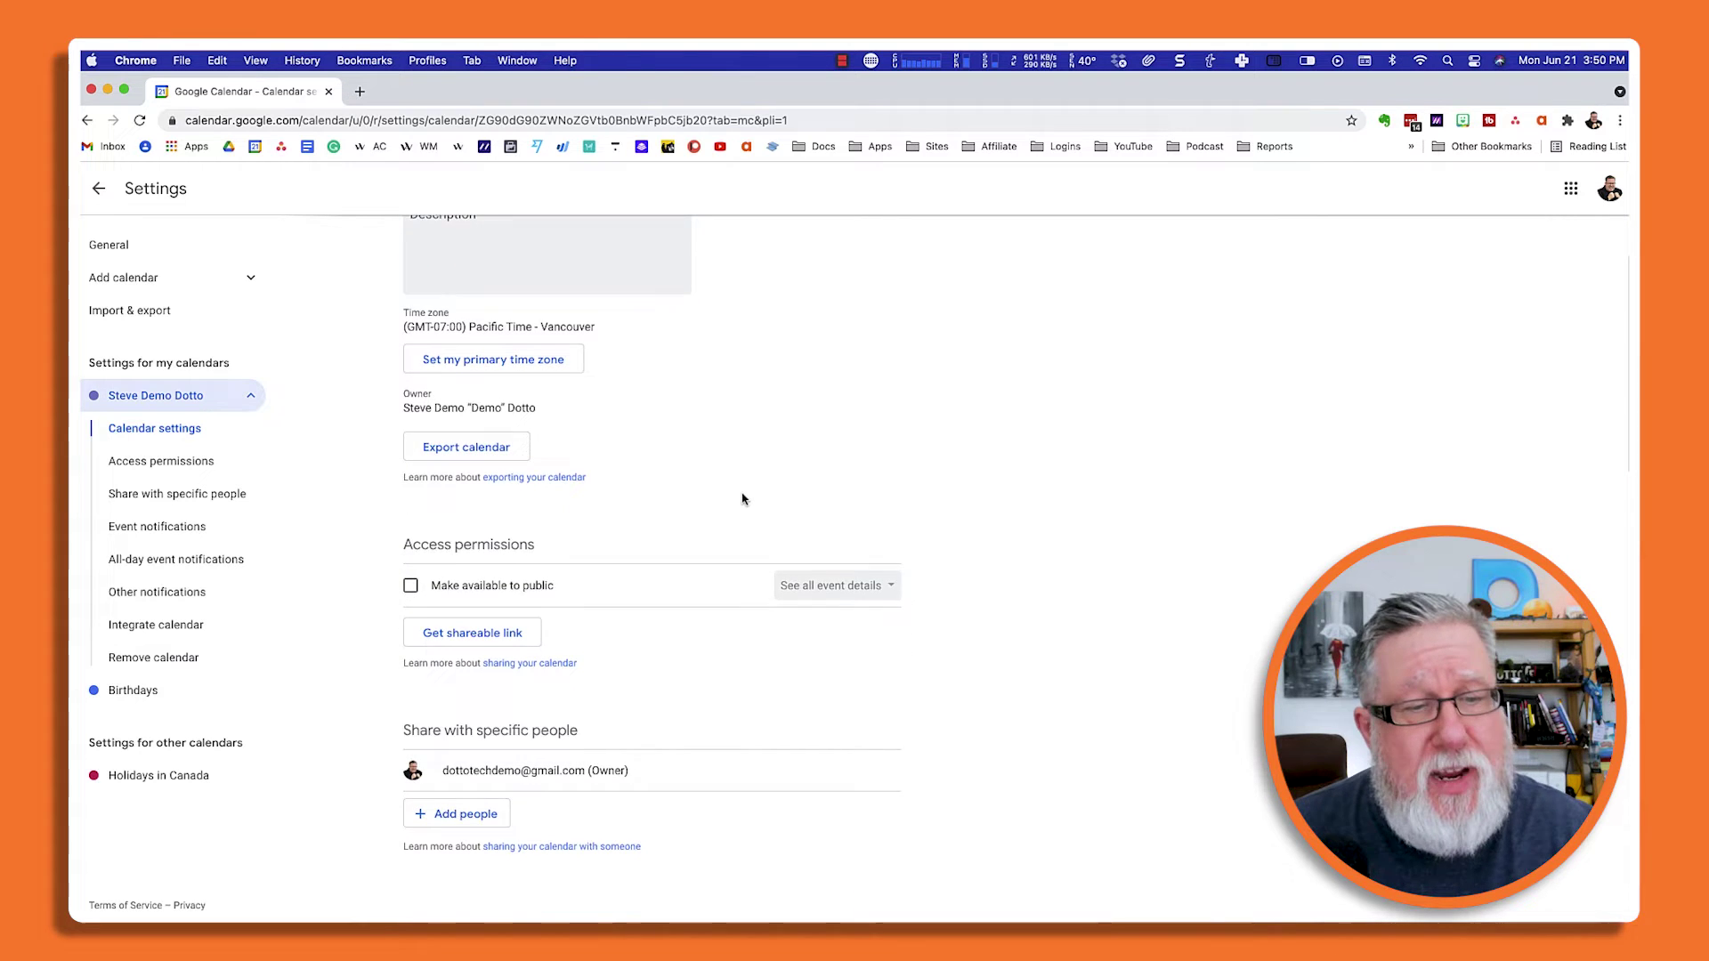
{"action": "scroll", "coordinate": [743, 499], "scroll_direction": "down", "scroll_amount": 3}
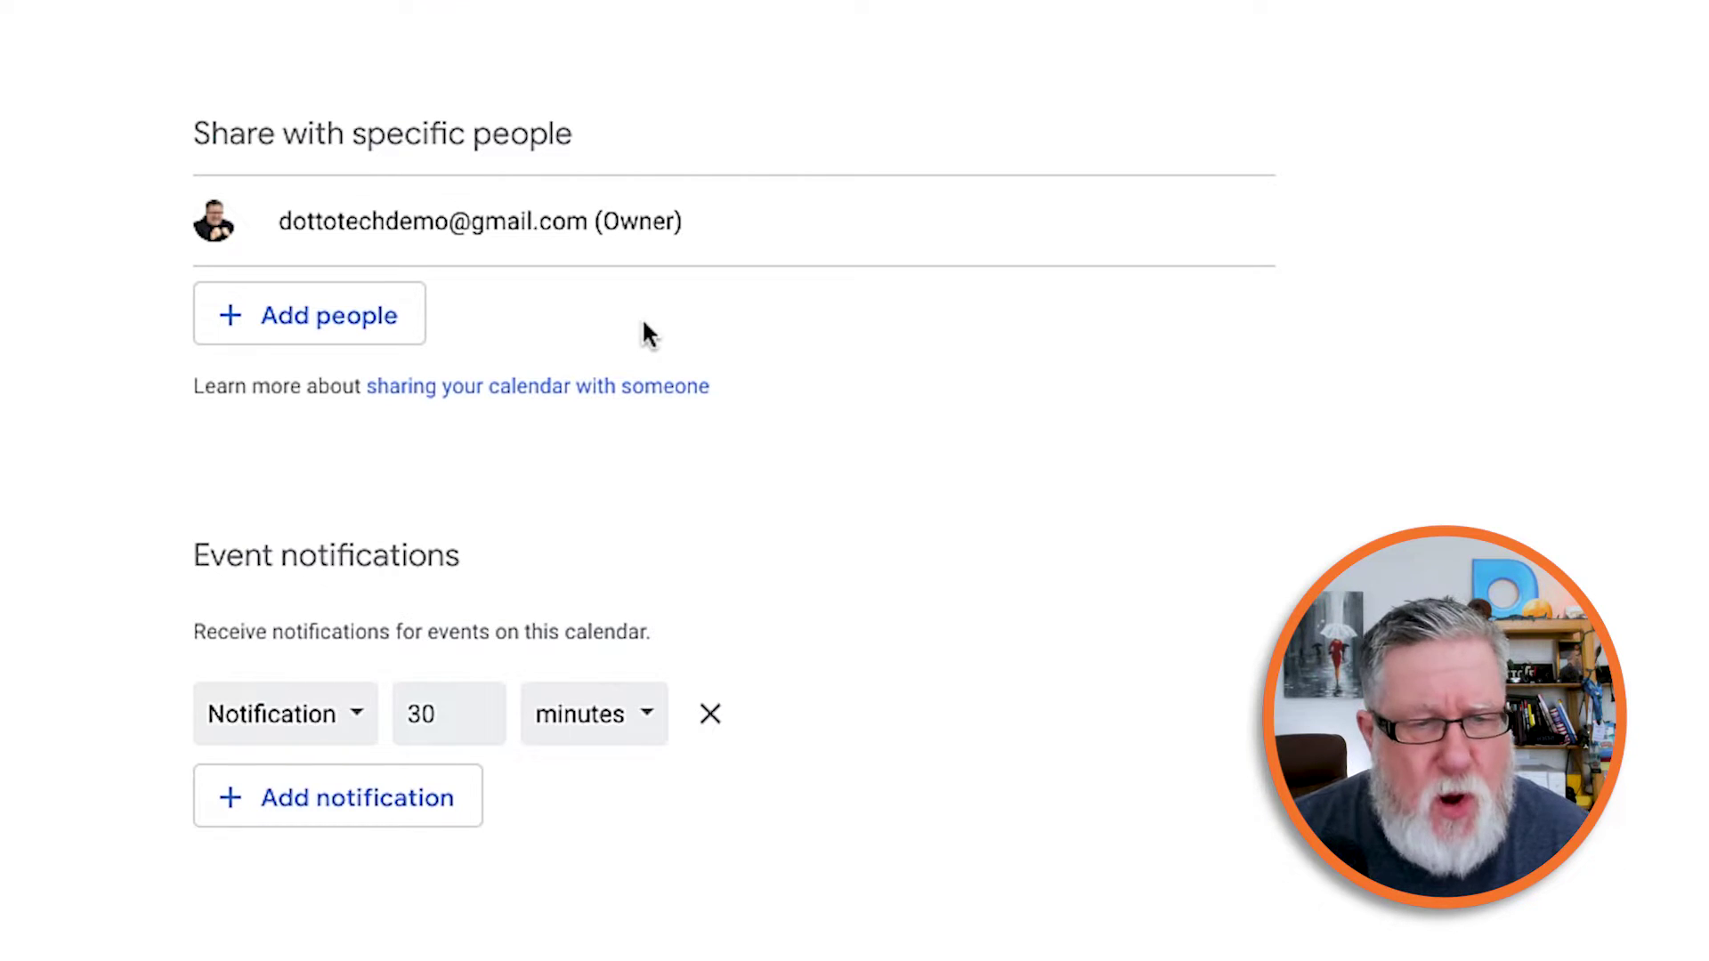
Add the second account's e-mail address as a person with See all event details permission.
{"action": "left_click", "coordinate": [333, 314]}
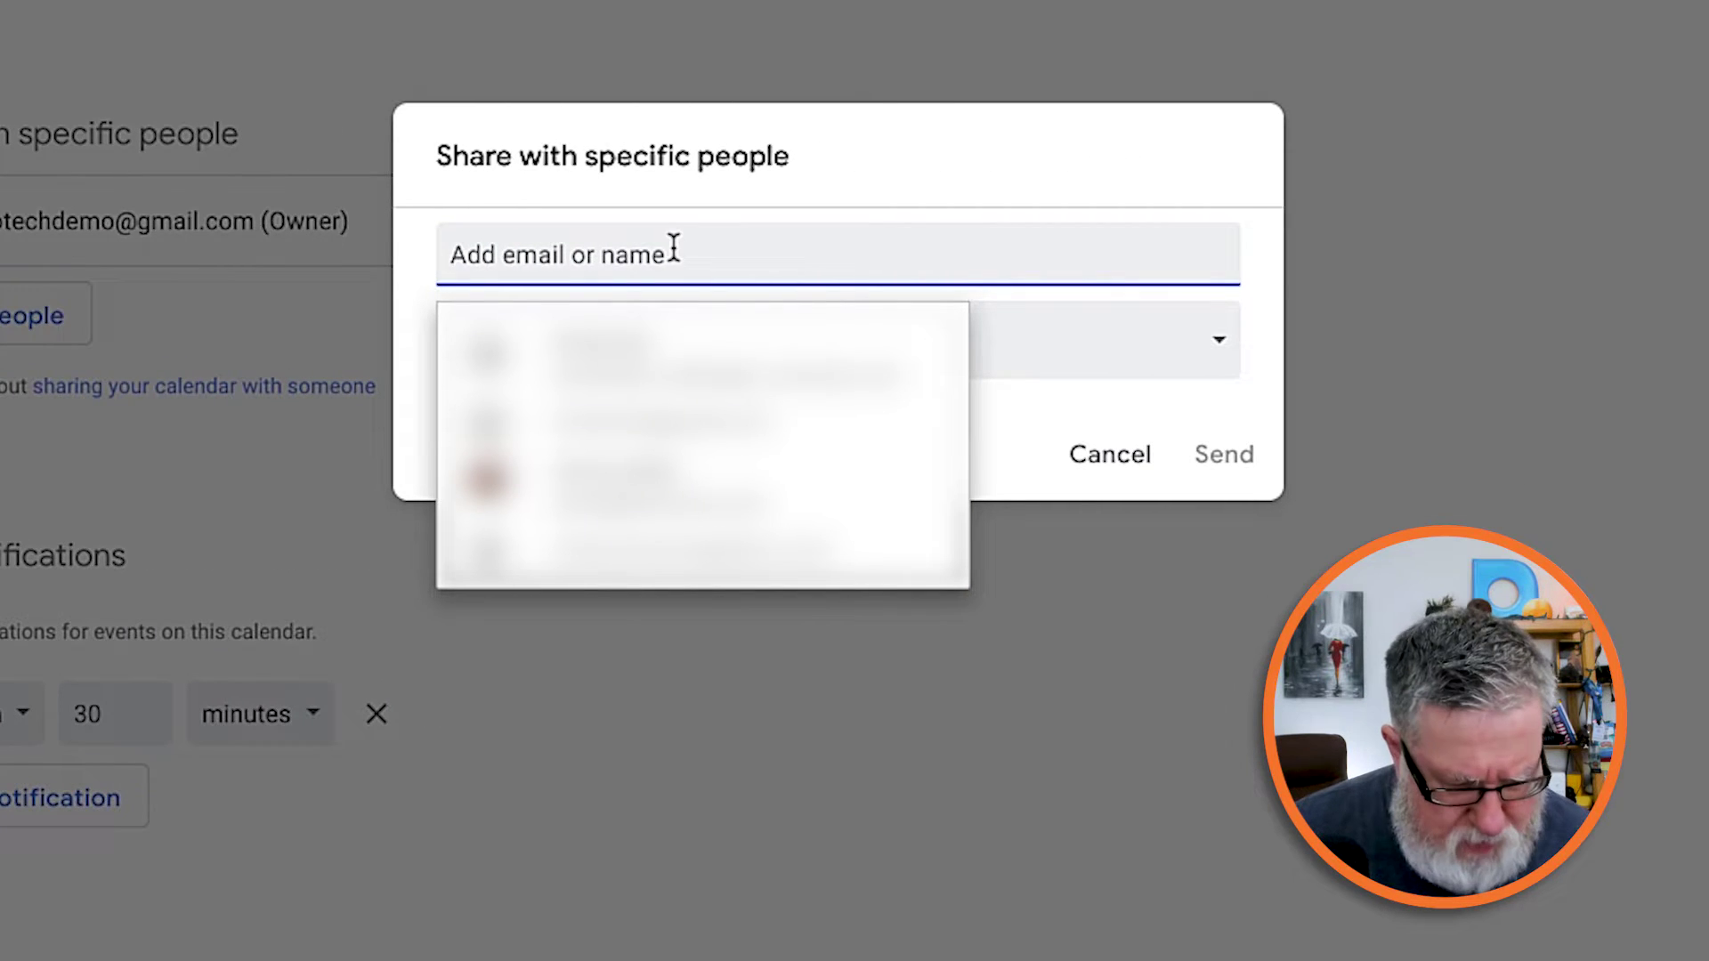
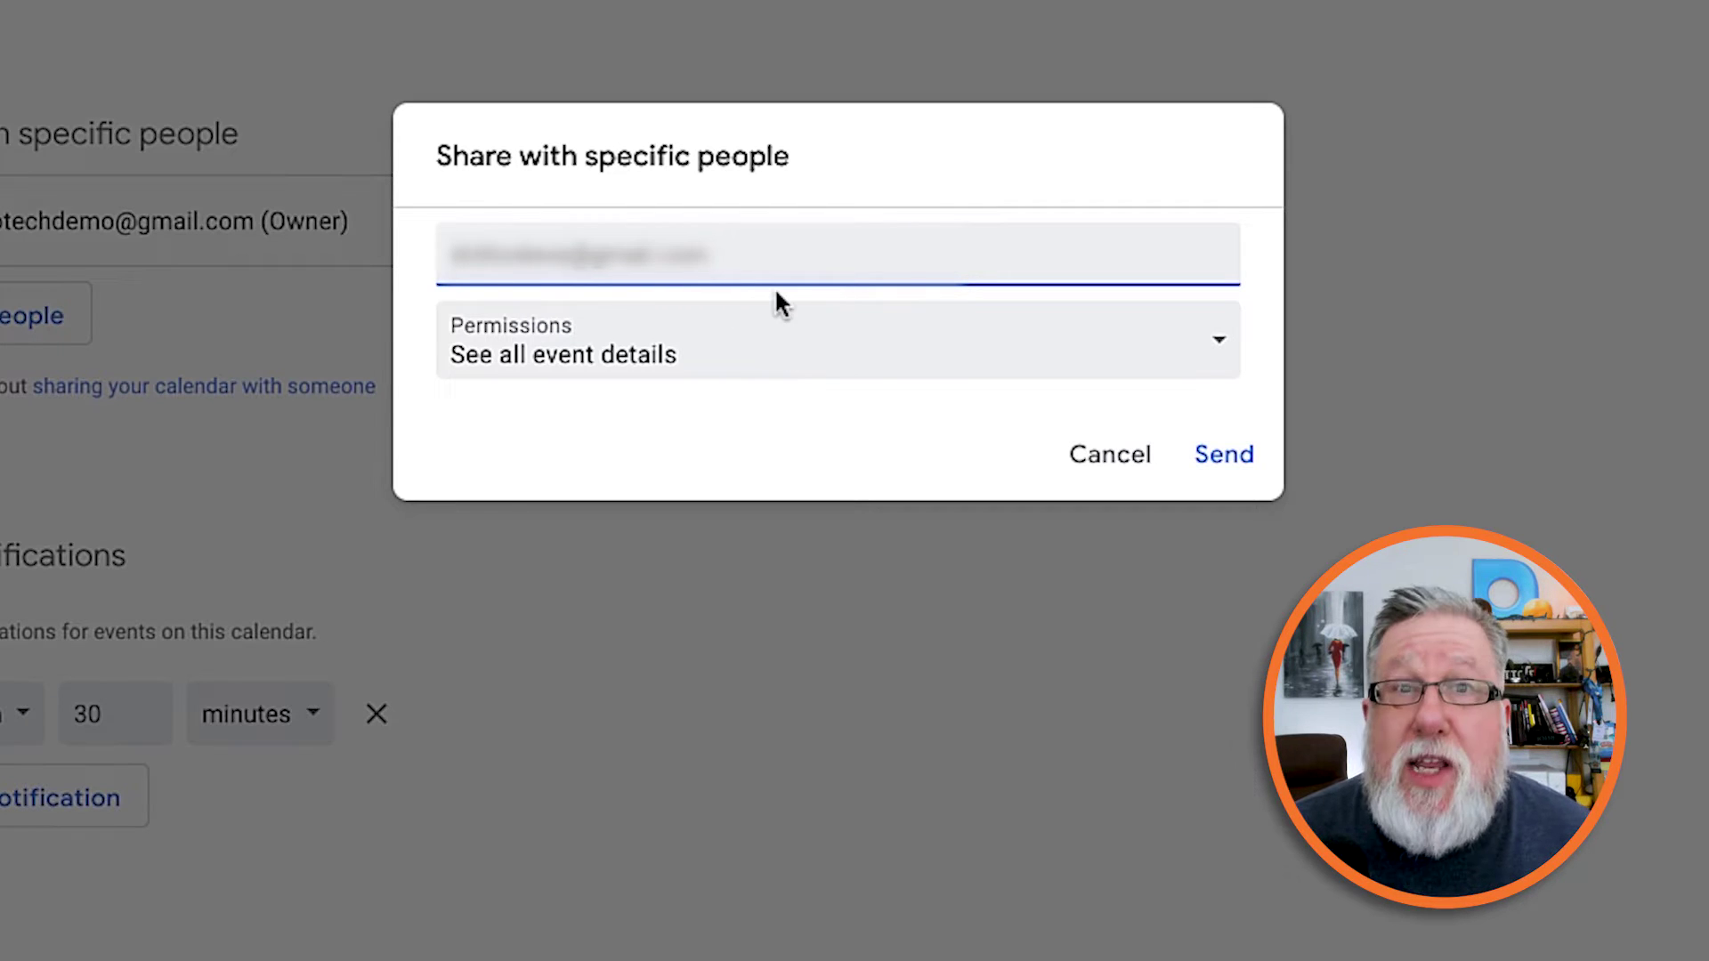
{"action": "left_click", "coordinate": [965, 363]}
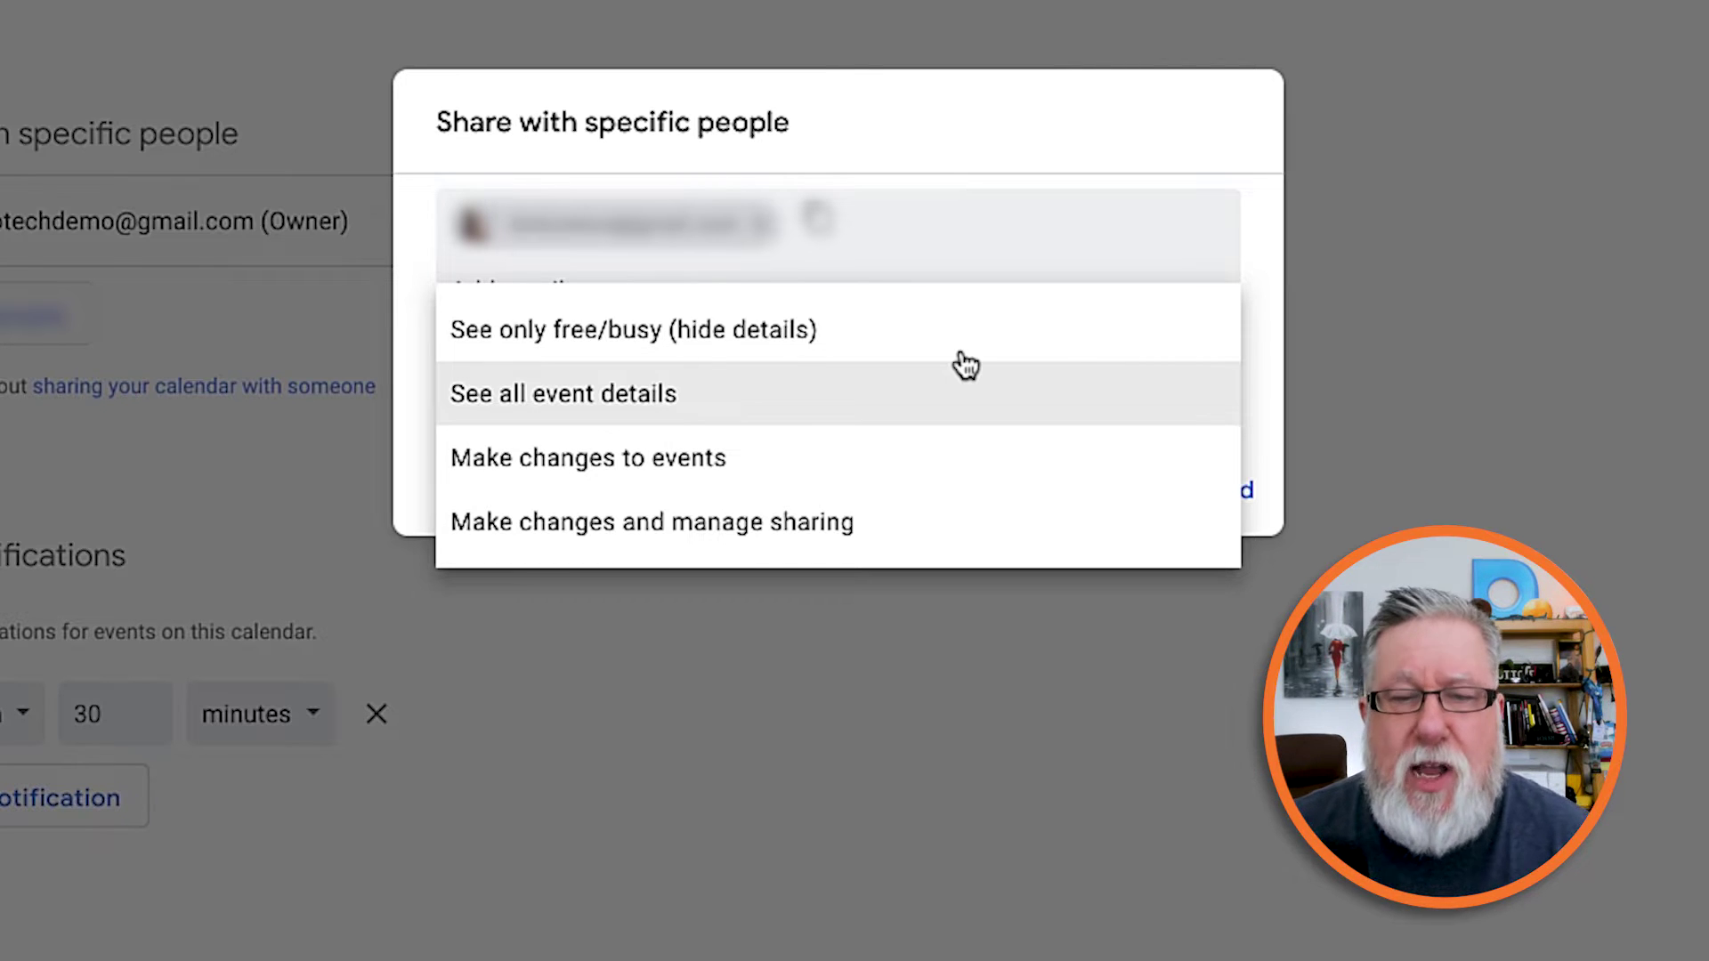
{"action": "left_click", "coordinate": [561, 405]}
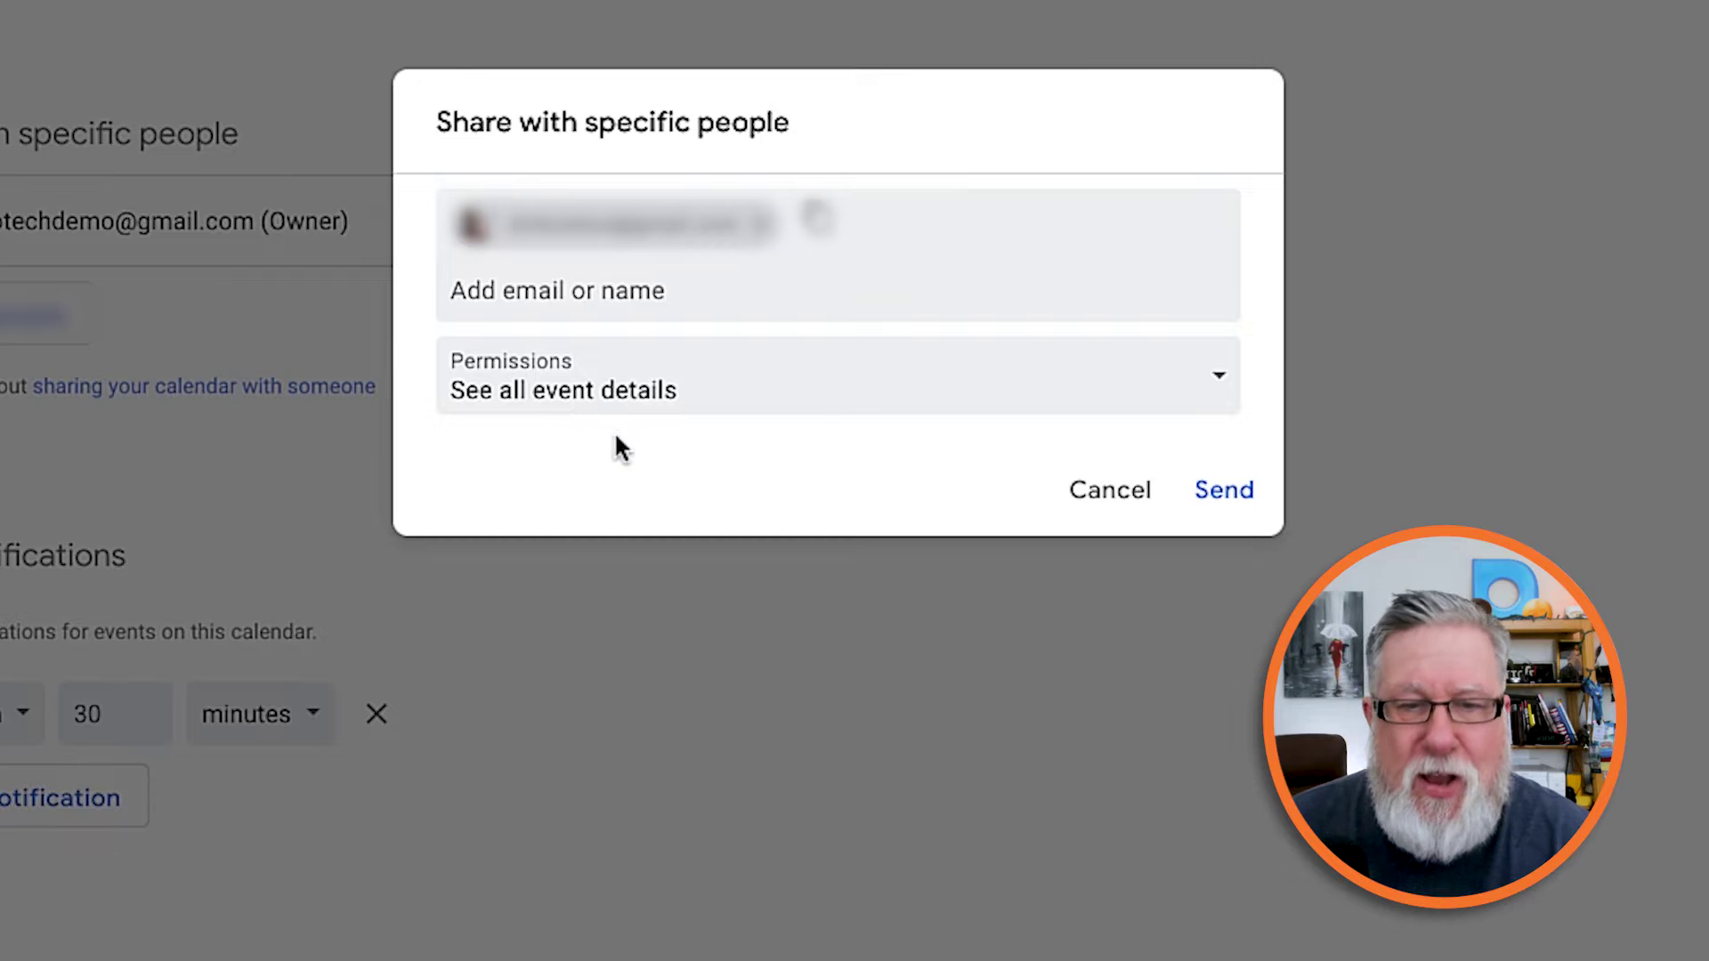
Send the share invitation, then open it in Gmail and choose Add this calendar.
{"action": "left_click", "coordinate": [1242, 495]}
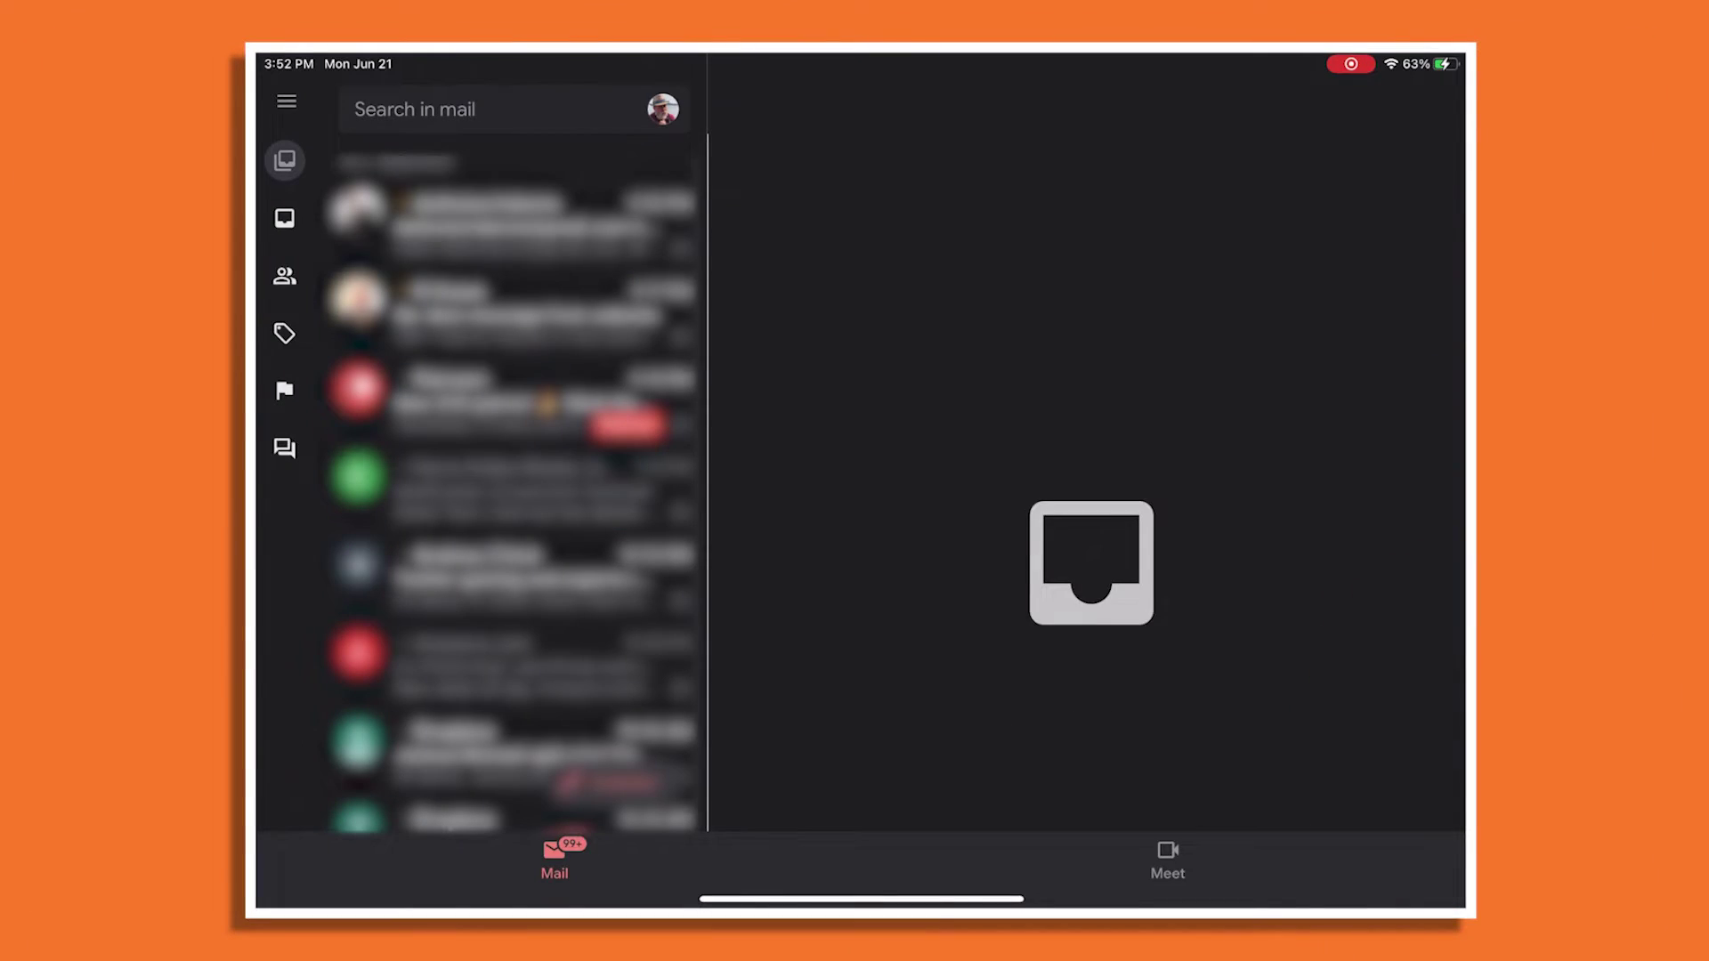
{"action": "left_click", "coordinate": [516, 476]}
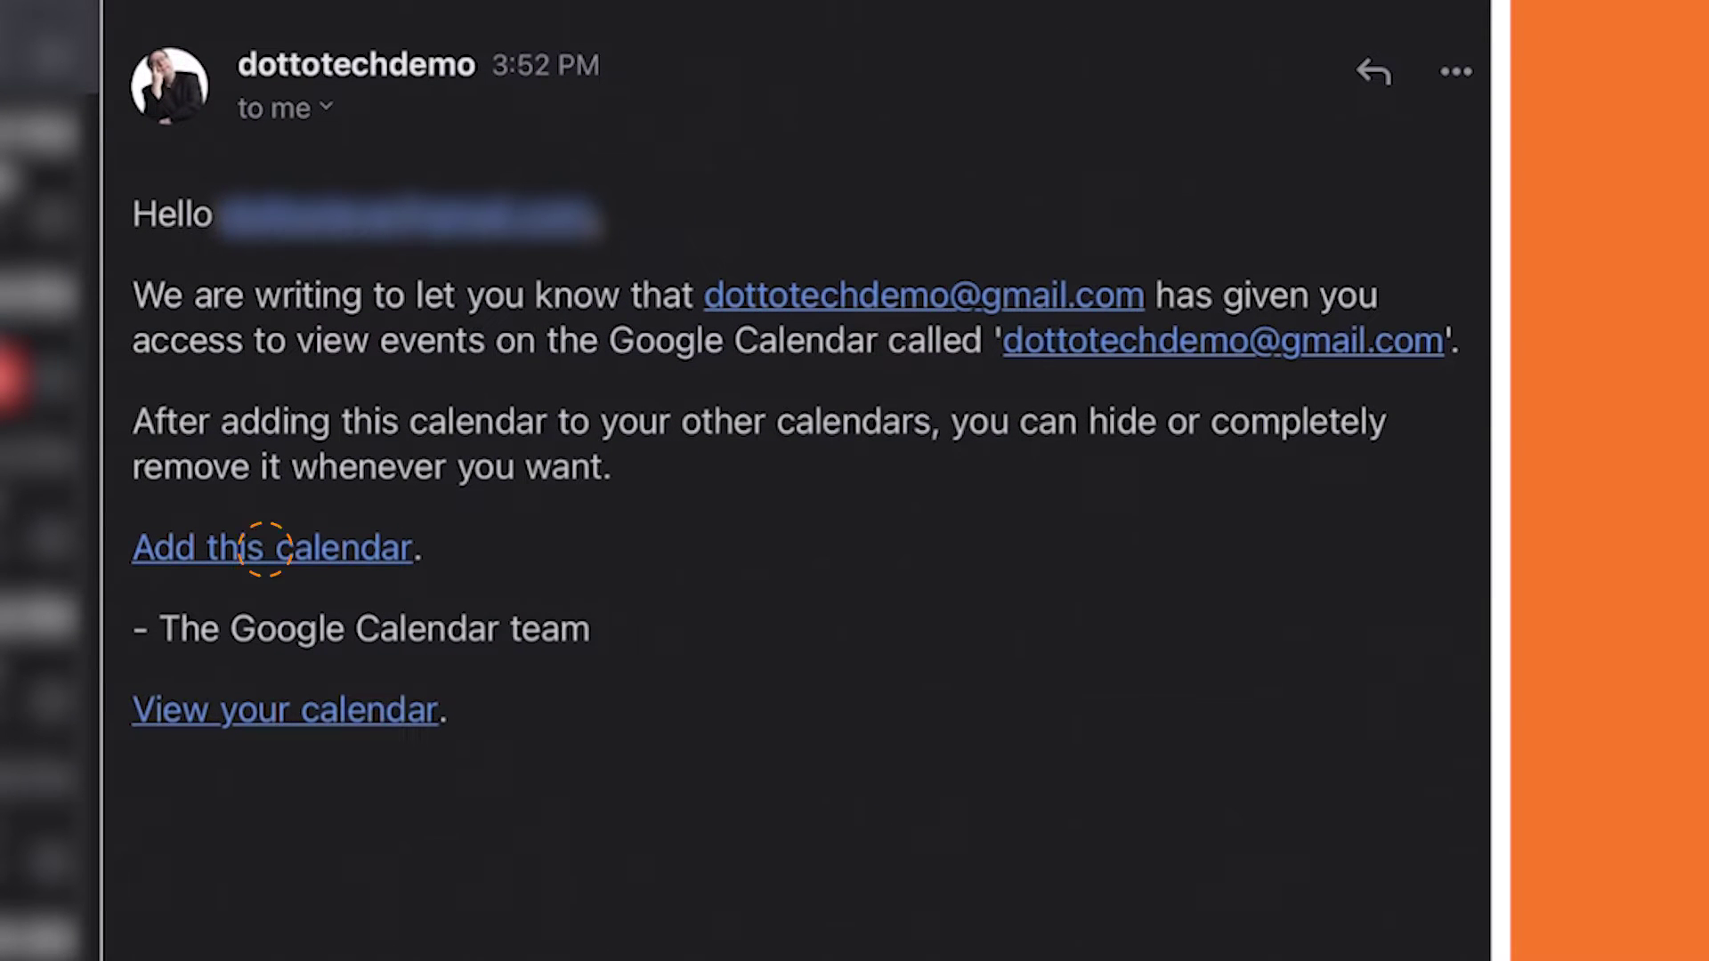
{"action": "left_click", "coordinate": [265, 550]}
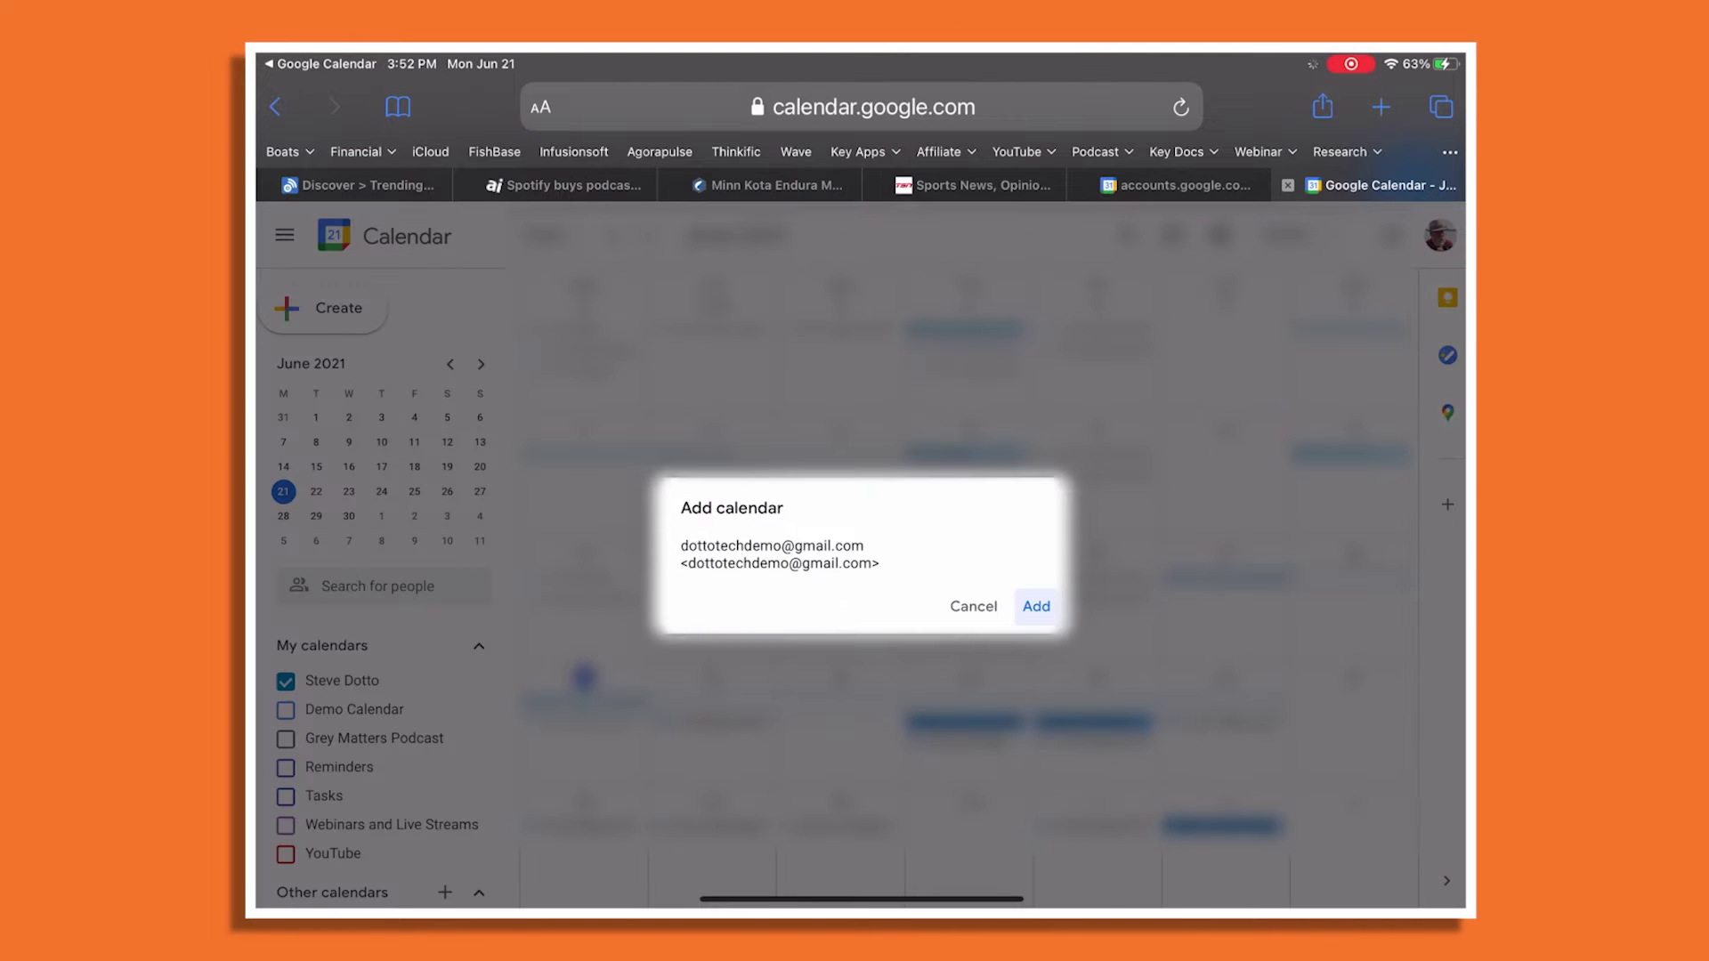
Confirm adding the shared calendar to the second account's calendar list.
{"action": "key", "text": "Return"}
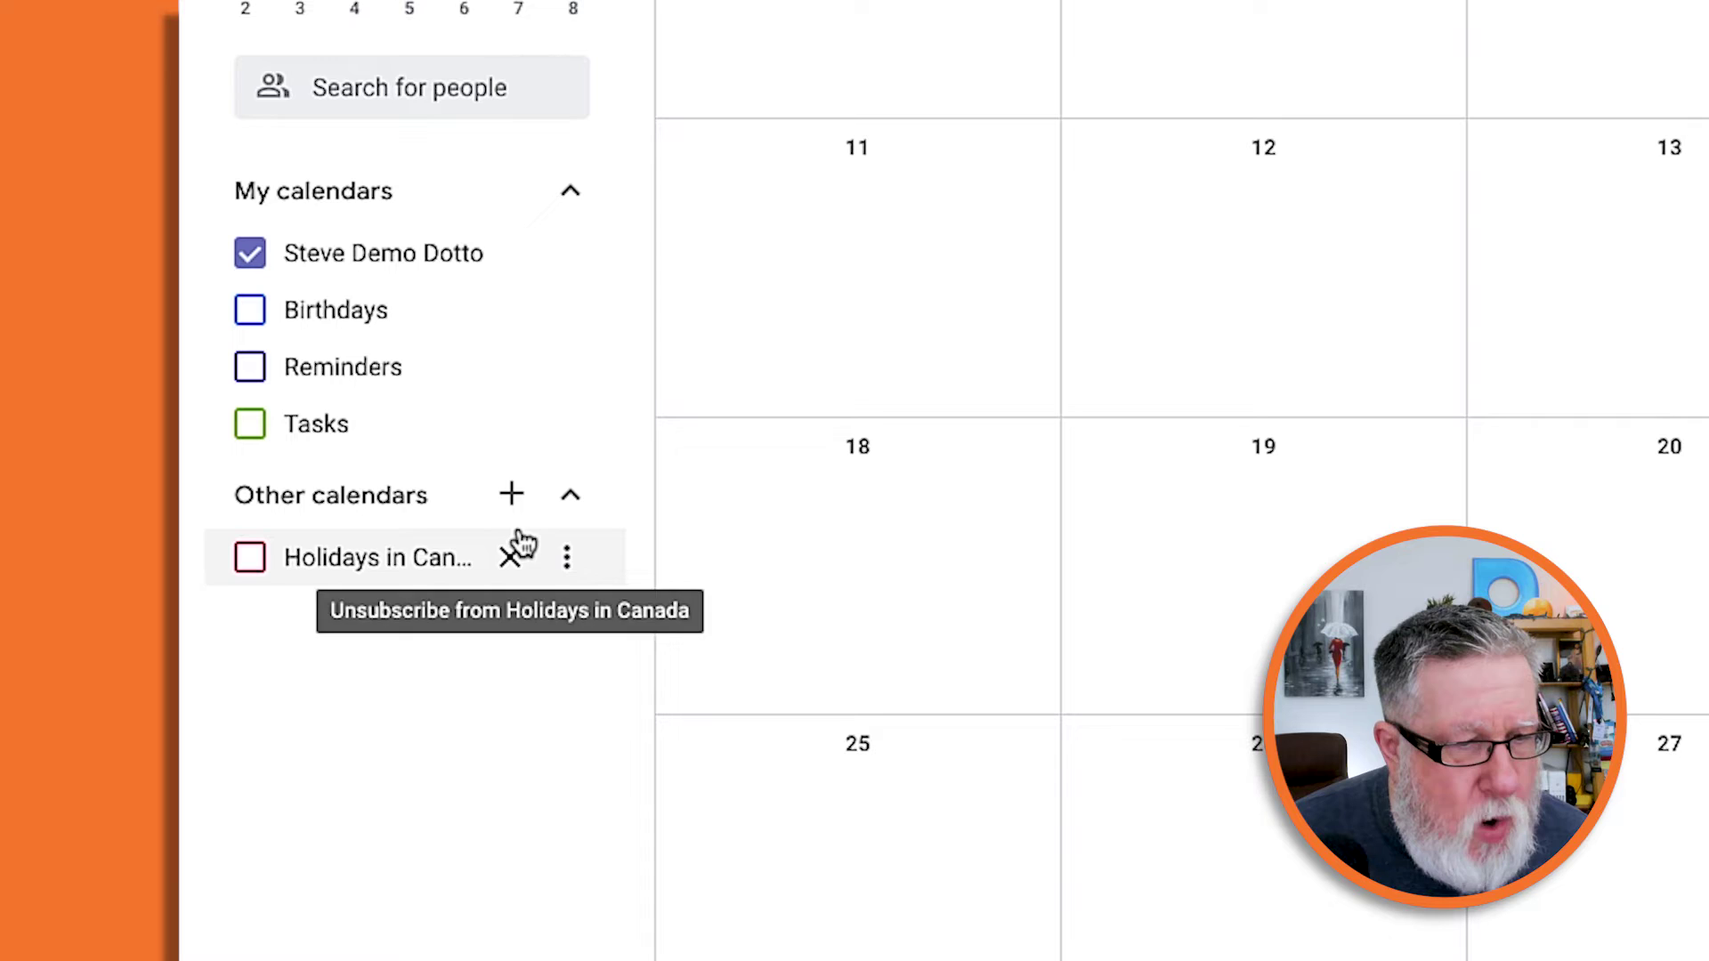
Create a new calendar named 'Public Awesome Cal' from the Other calendars + menu.
{"action": "left_click", "coordinate": [532, 507]}
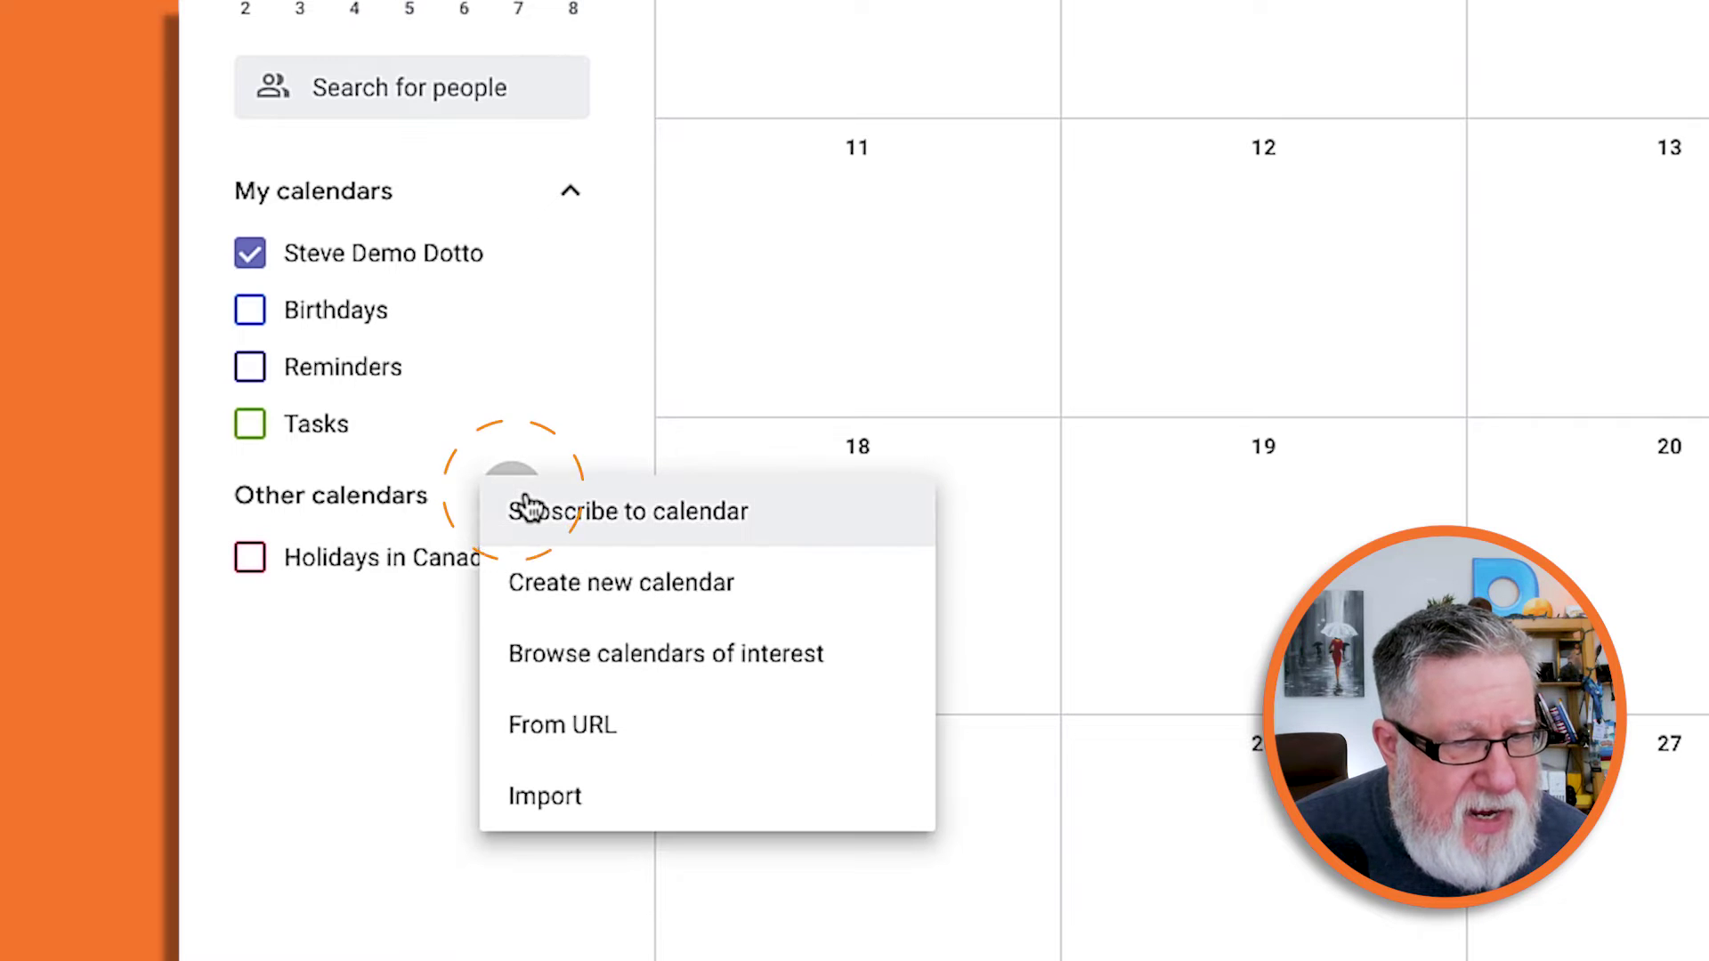
{"action": "left_click", "coordinate": [628, 591]}
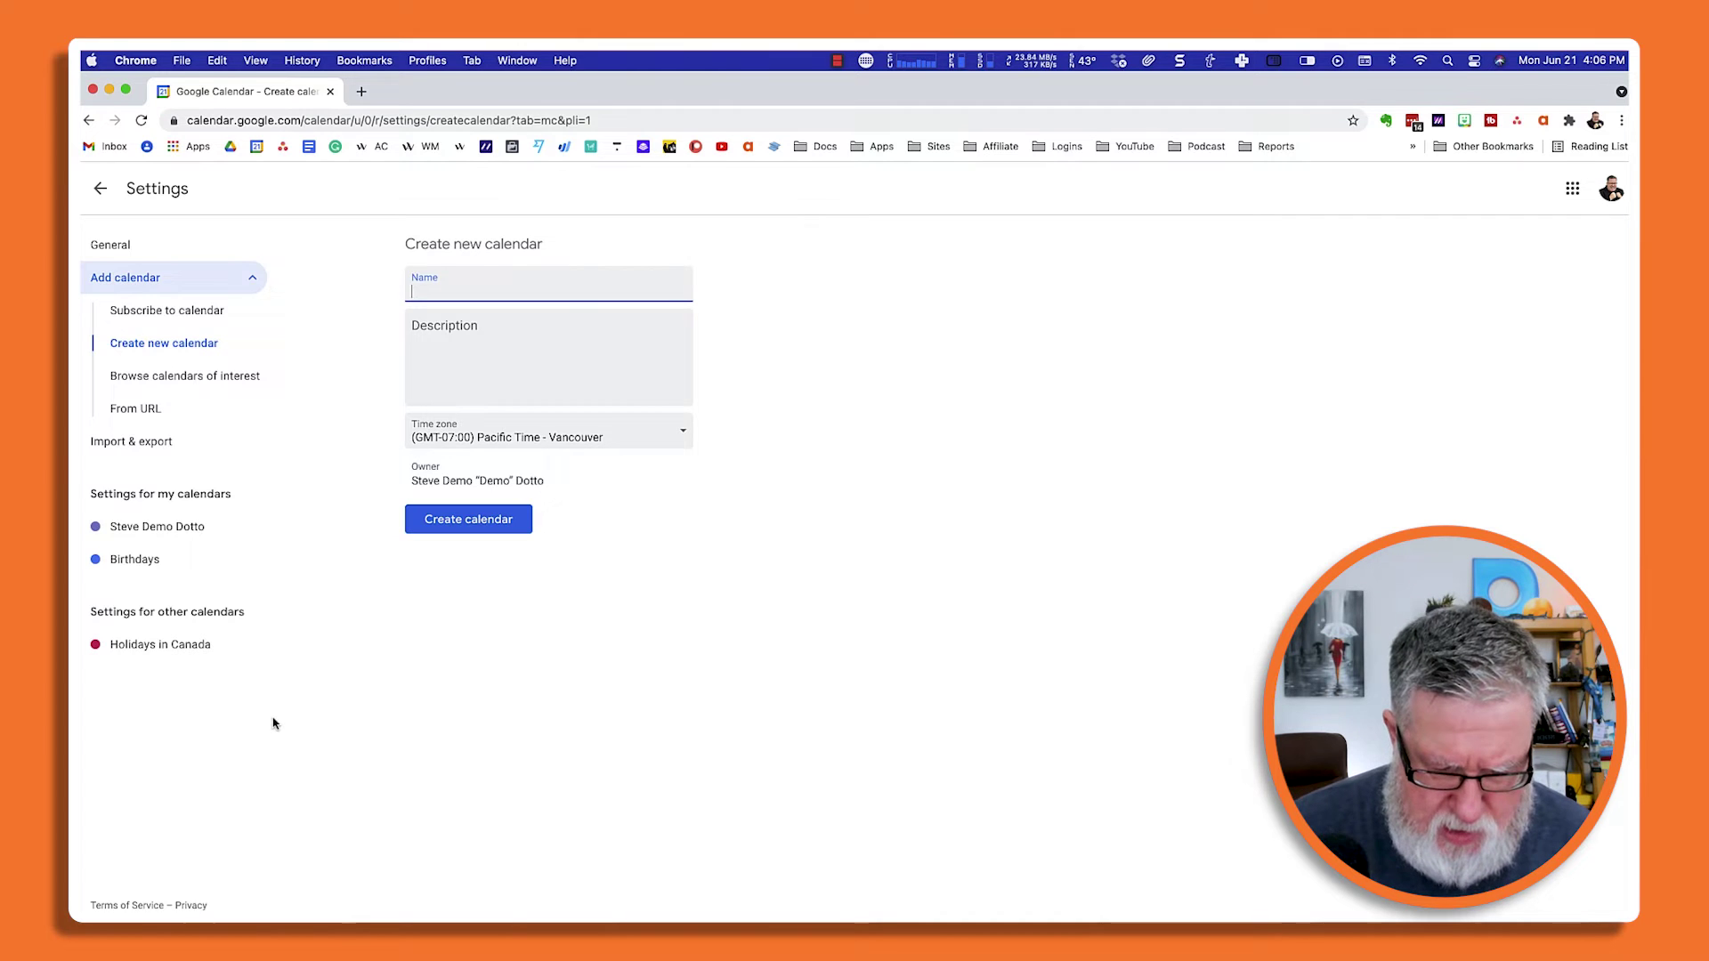
{"action": "type", "text": "Public A"}
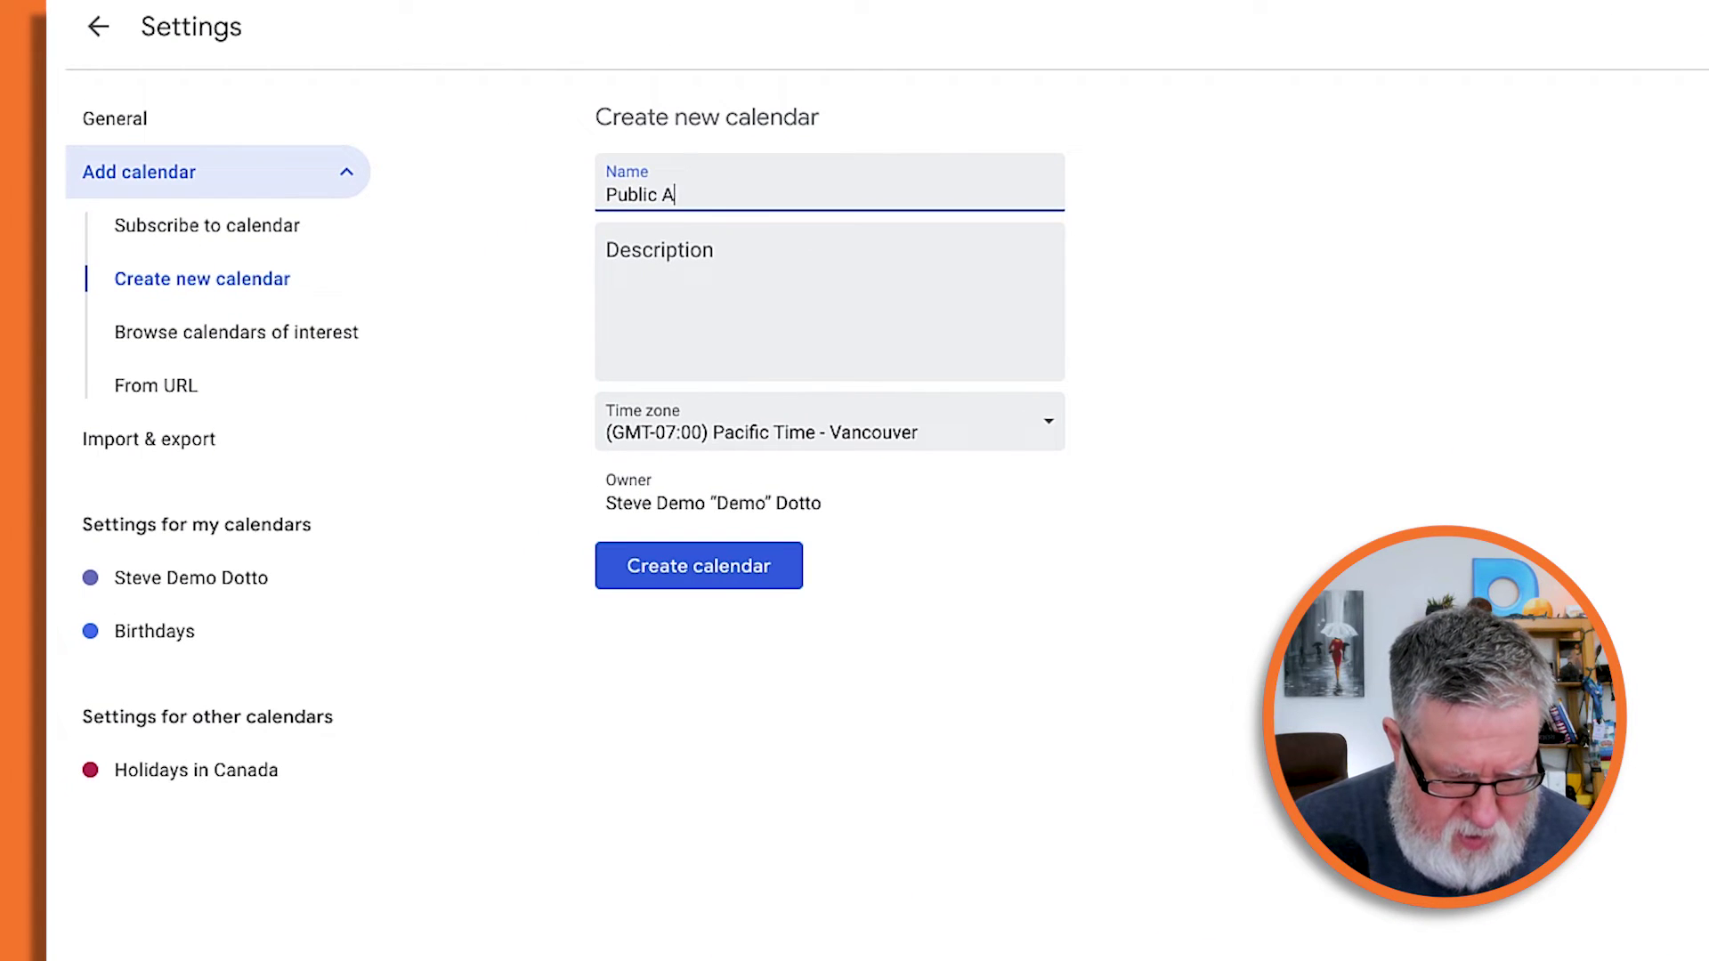
{"action": "type", "text": "wesome Cal"}
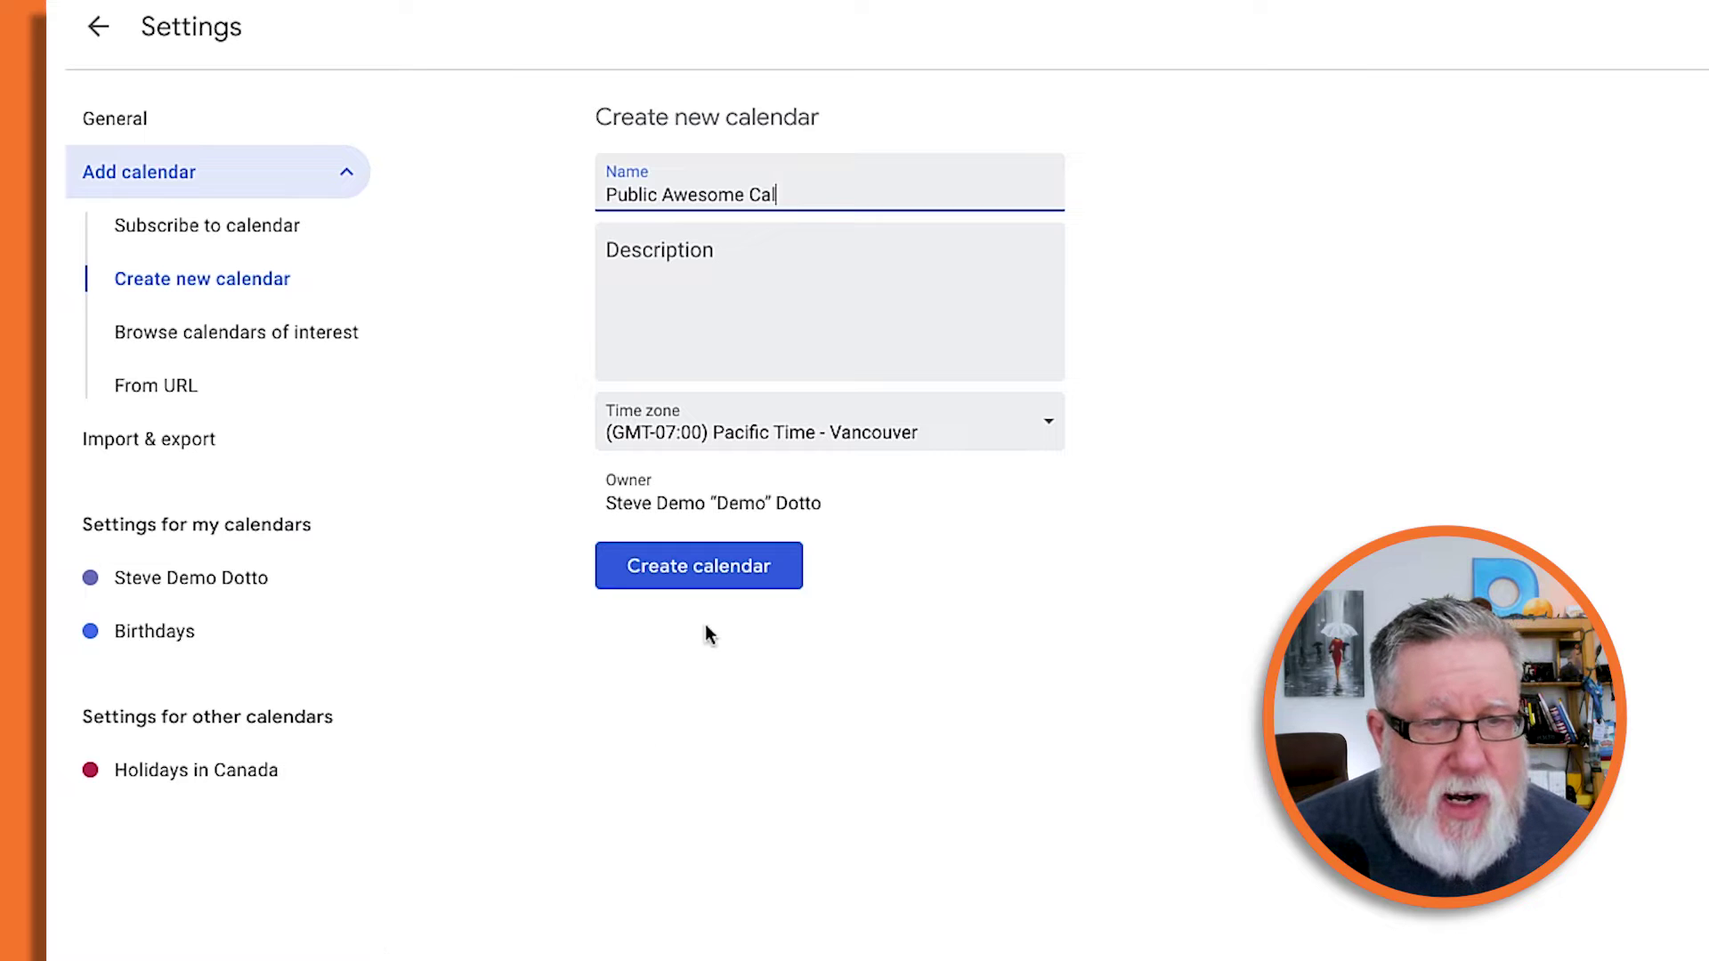
{"action": "left_click", "coordinate": [717, 577]}
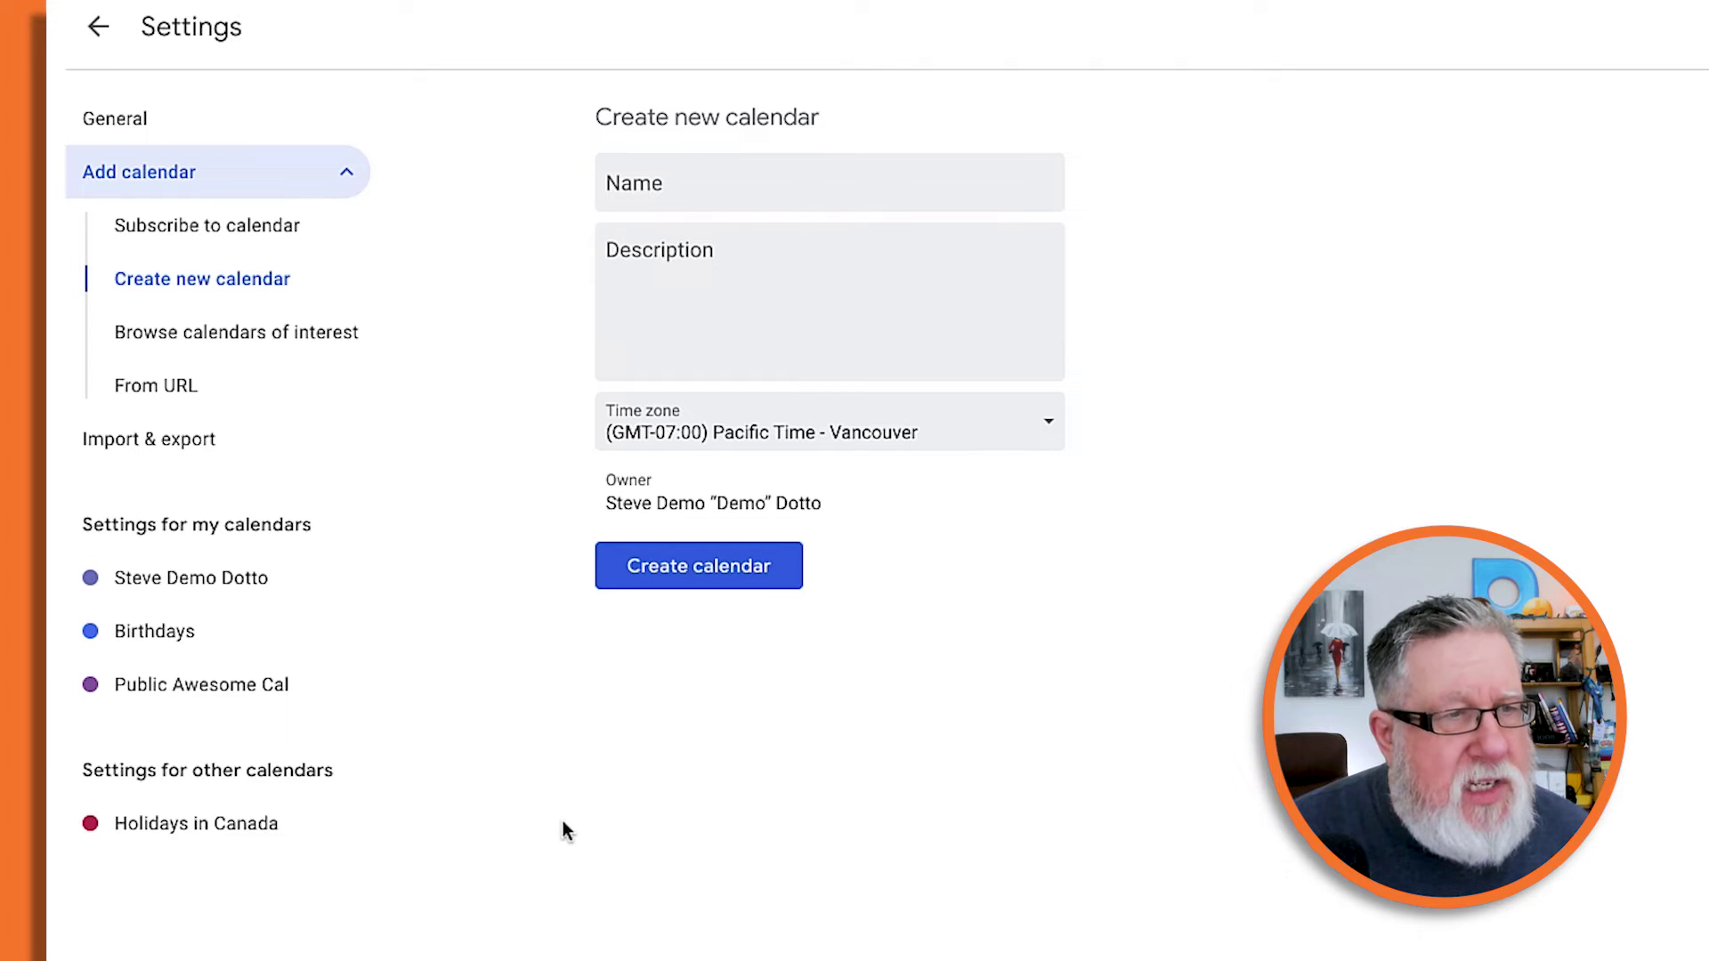
Back in the main view, colour Public Awesome Cal Pumpkin and open its settings and sharing.
{"action": "left_click", "coordinate": [118, 39]}
{"action": "mouse_move", "coordinate": [209, 725]}
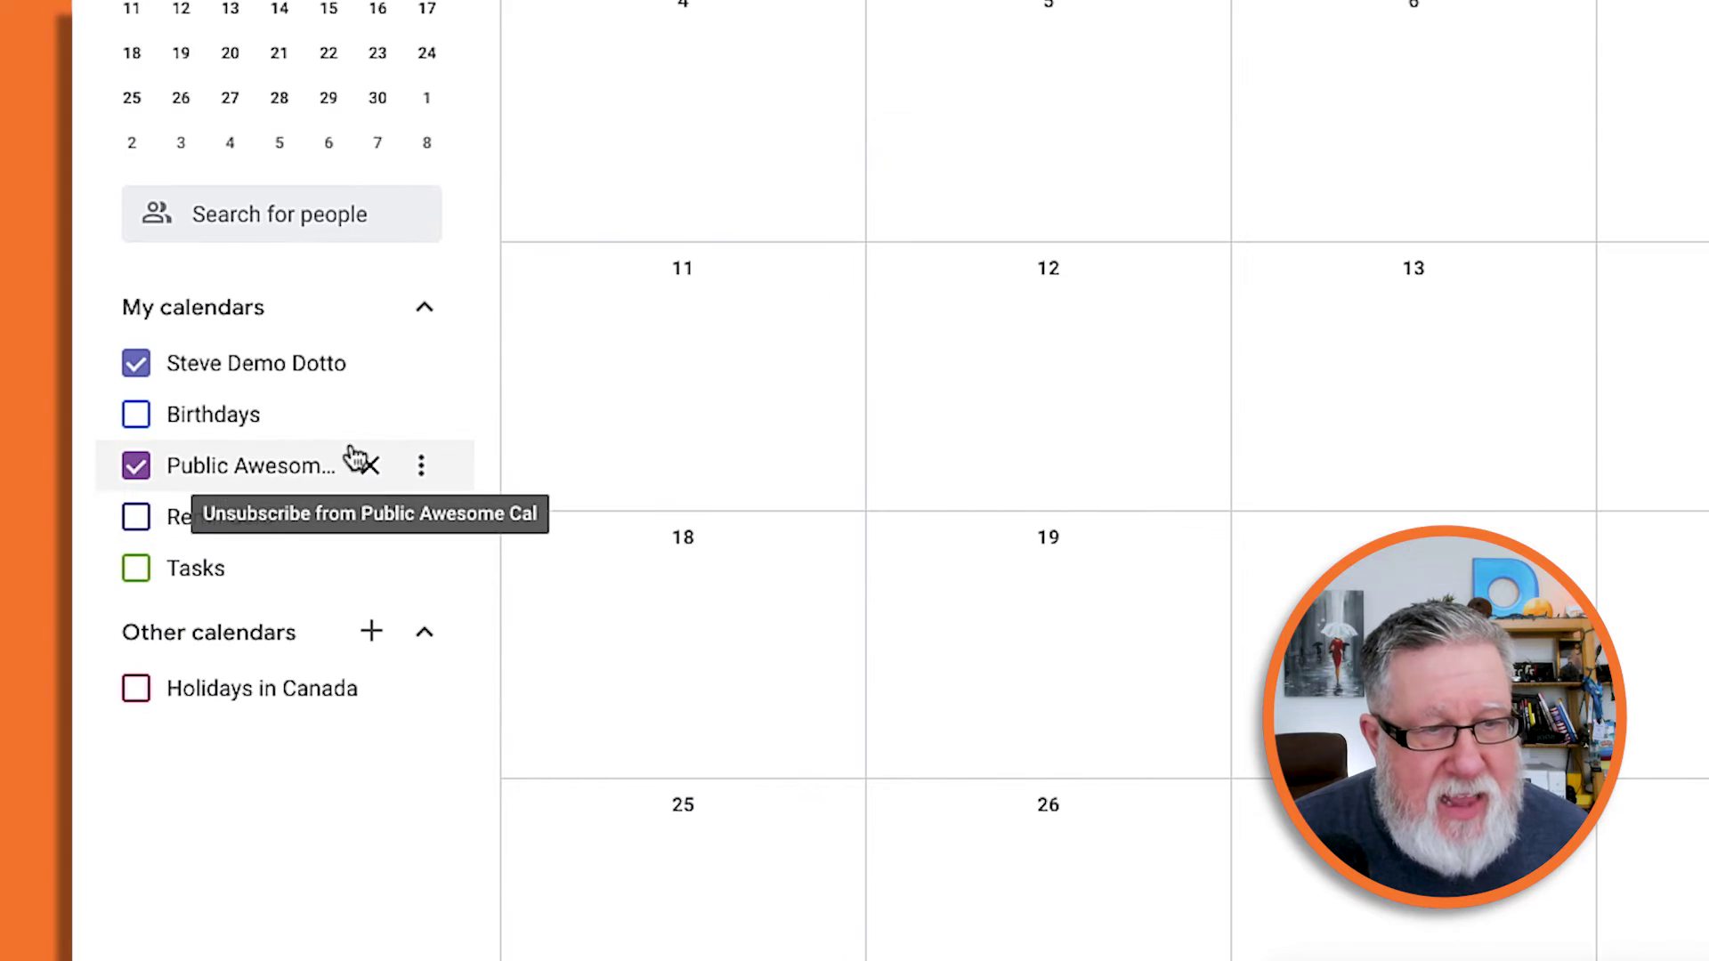
{"action": "left_click", "coordinate": [424, 466]}
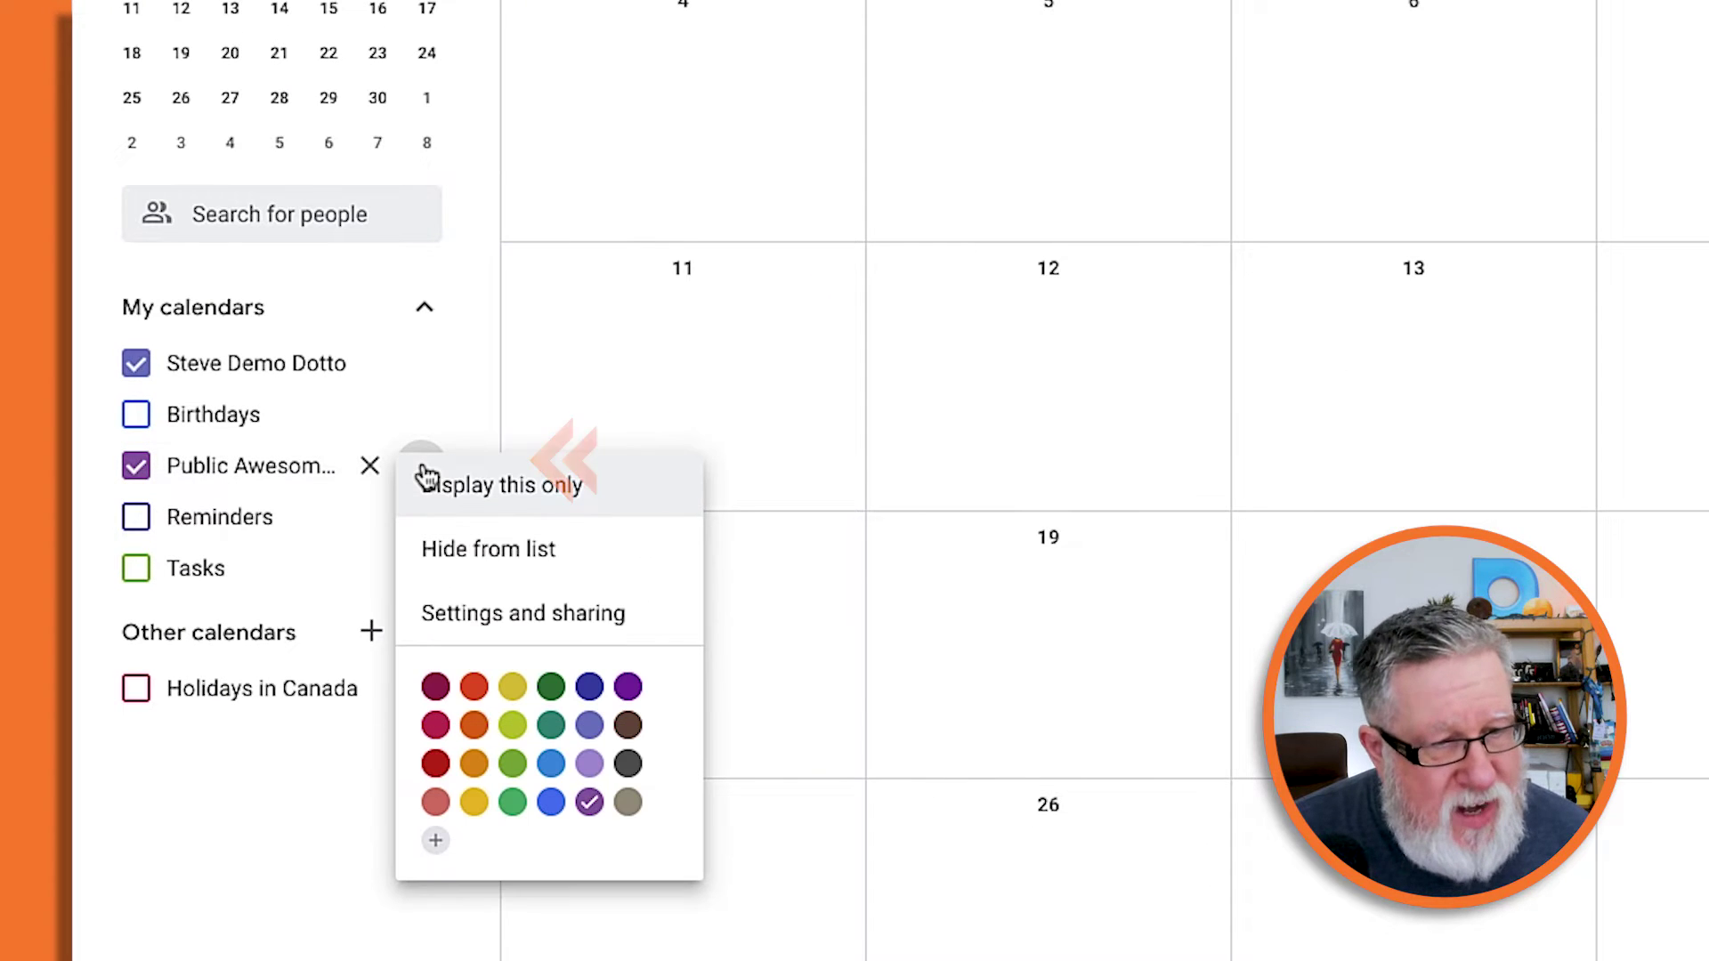
{"action": "left_click", "coordinate": [472, 736]}
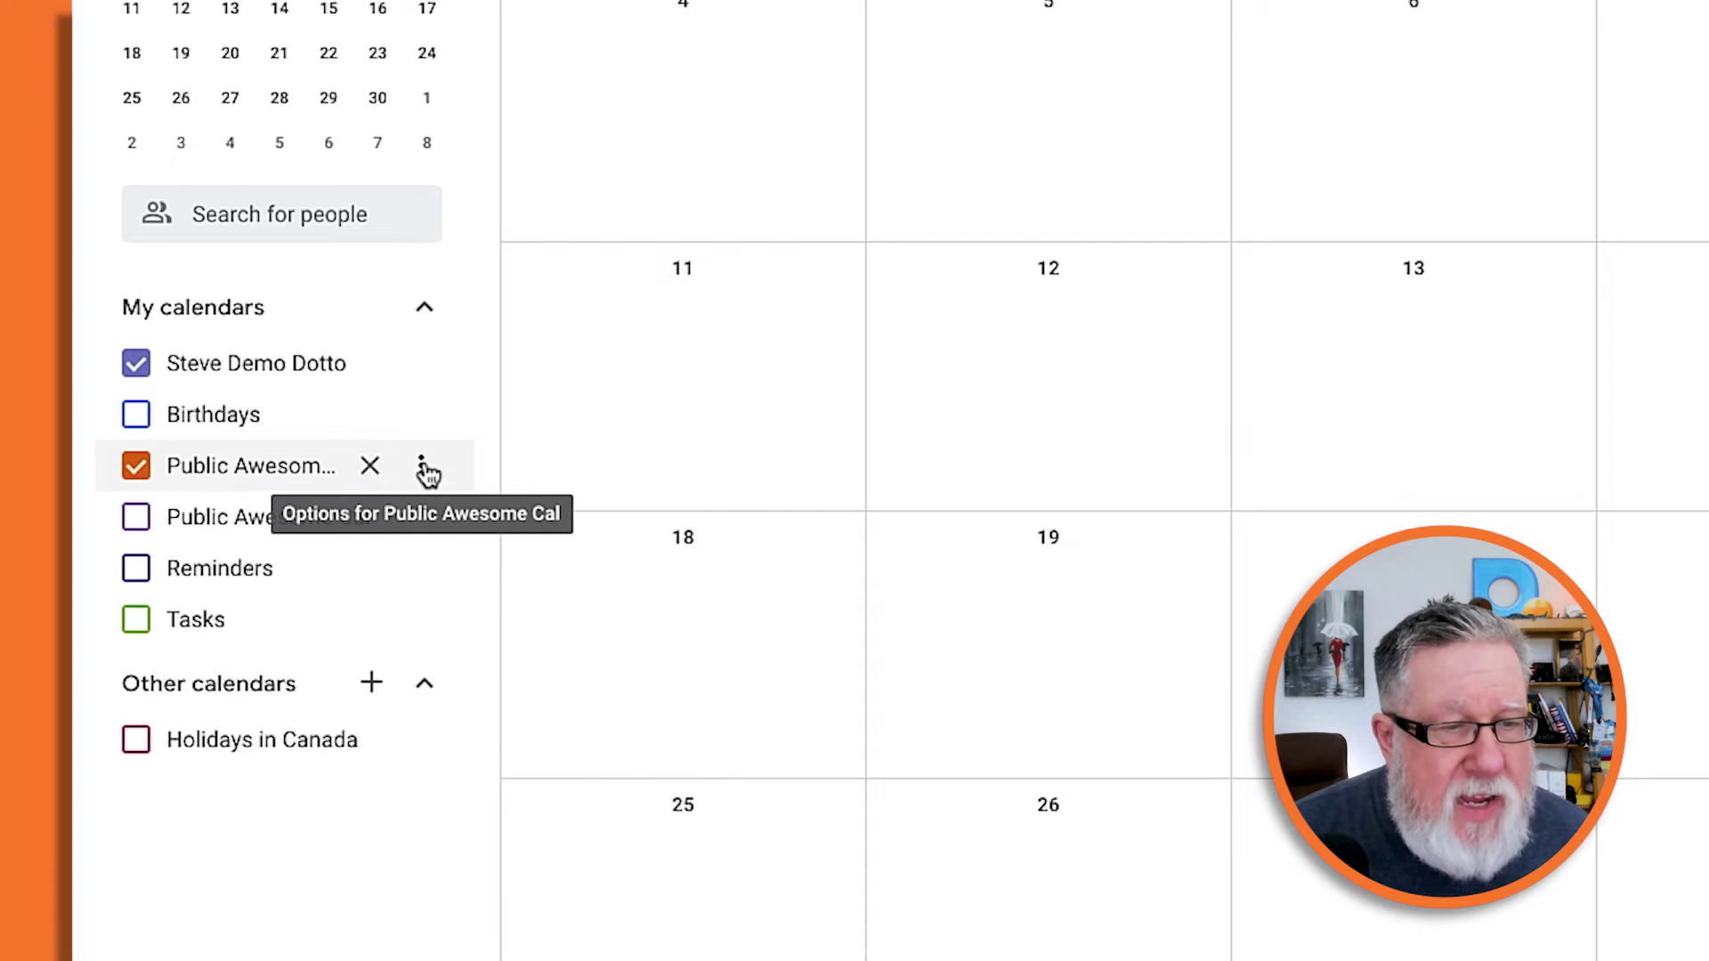
{"action": "left_click", "coordinate": [425, 470]}
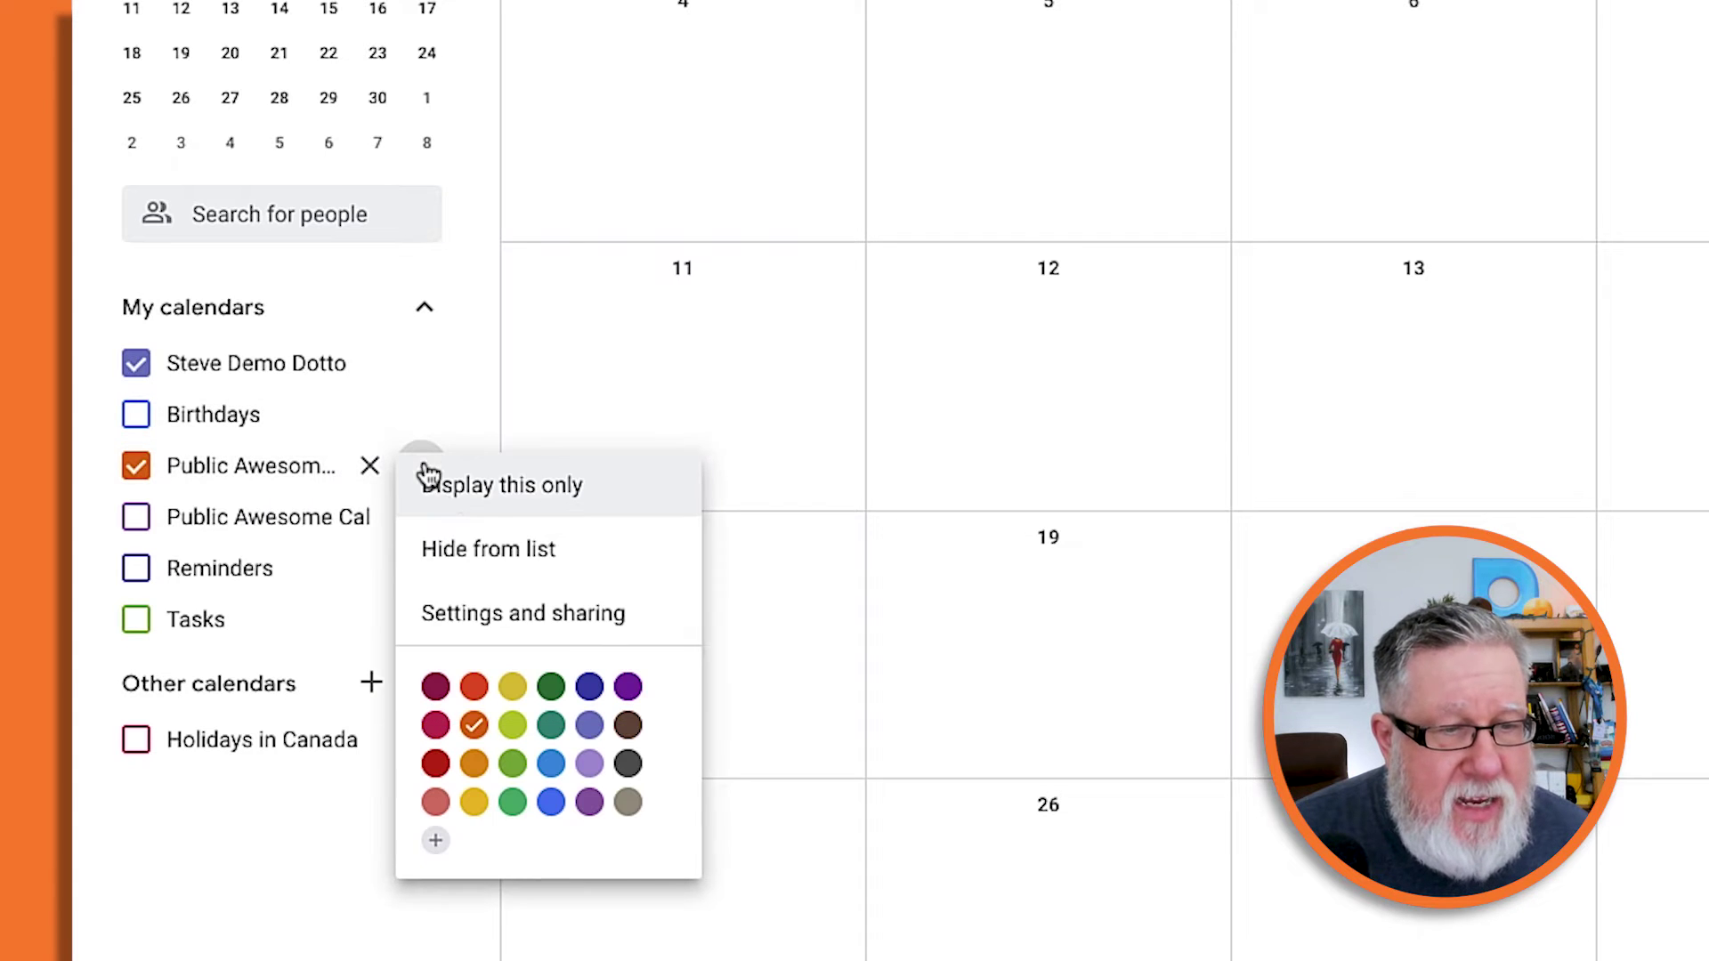
{"action": "left_click", "coordinate": [532, 629]}
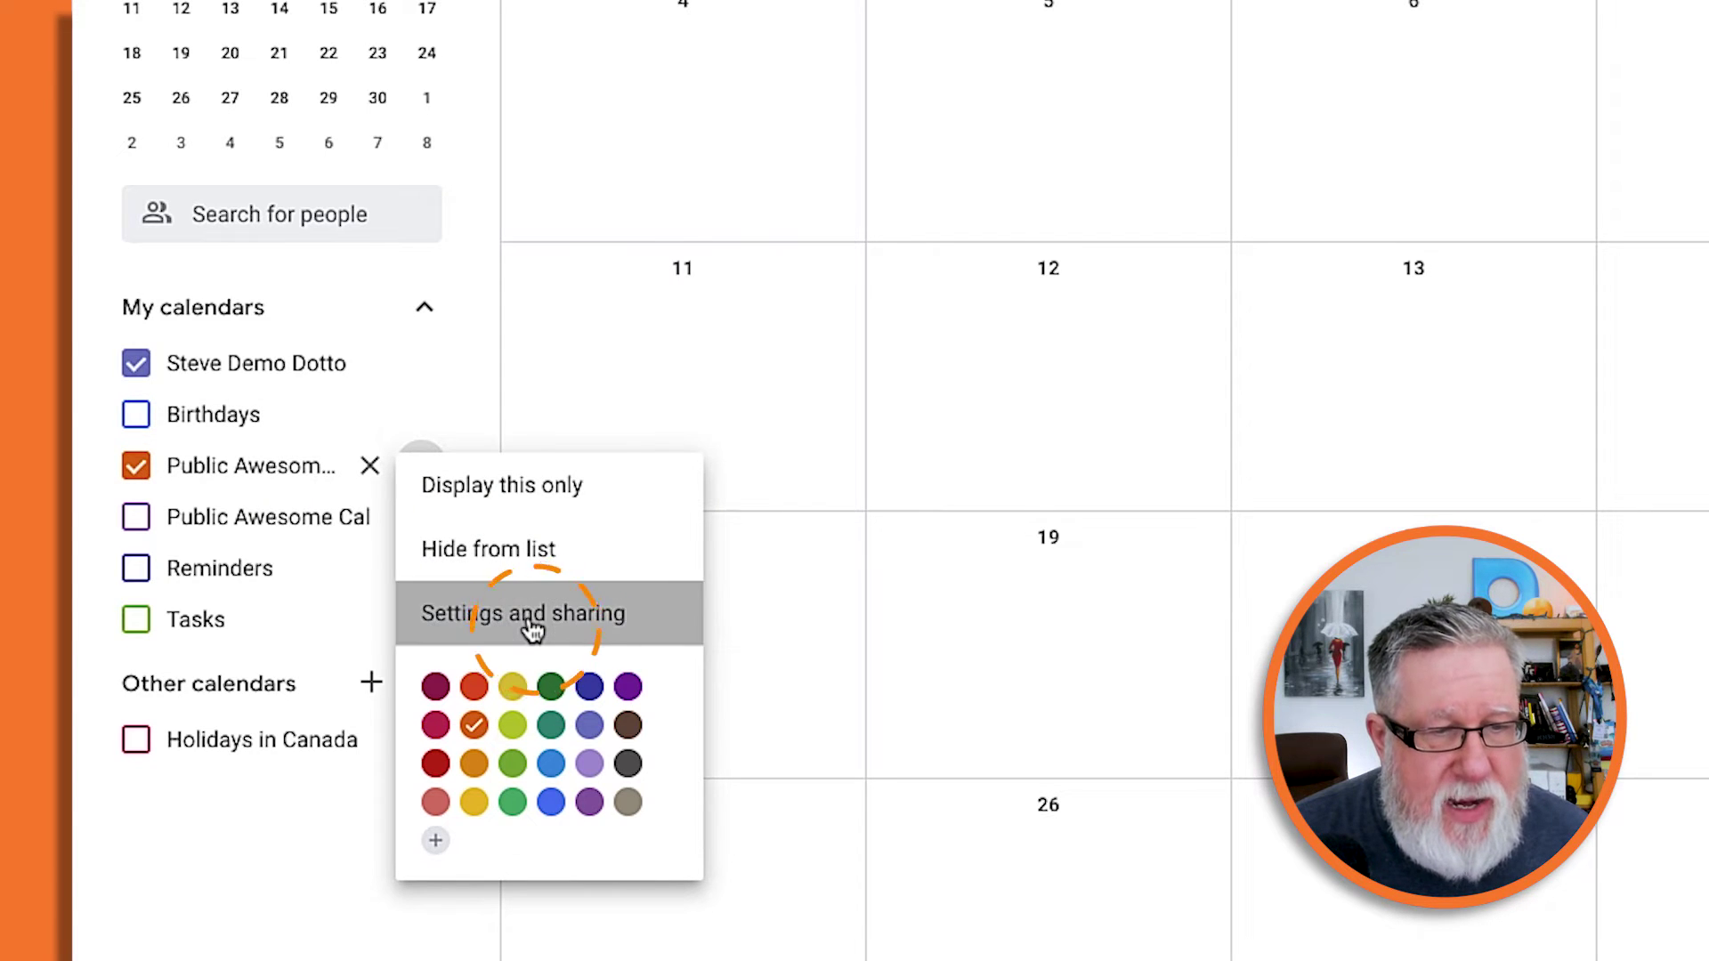
Tick Make available to public for Public Awesome Cal, accept the warning, and open the public access choices.
{"action": "scroll", "coordinate": [654, 324], "scroll_direction": "down", "scroll_amount": 5}
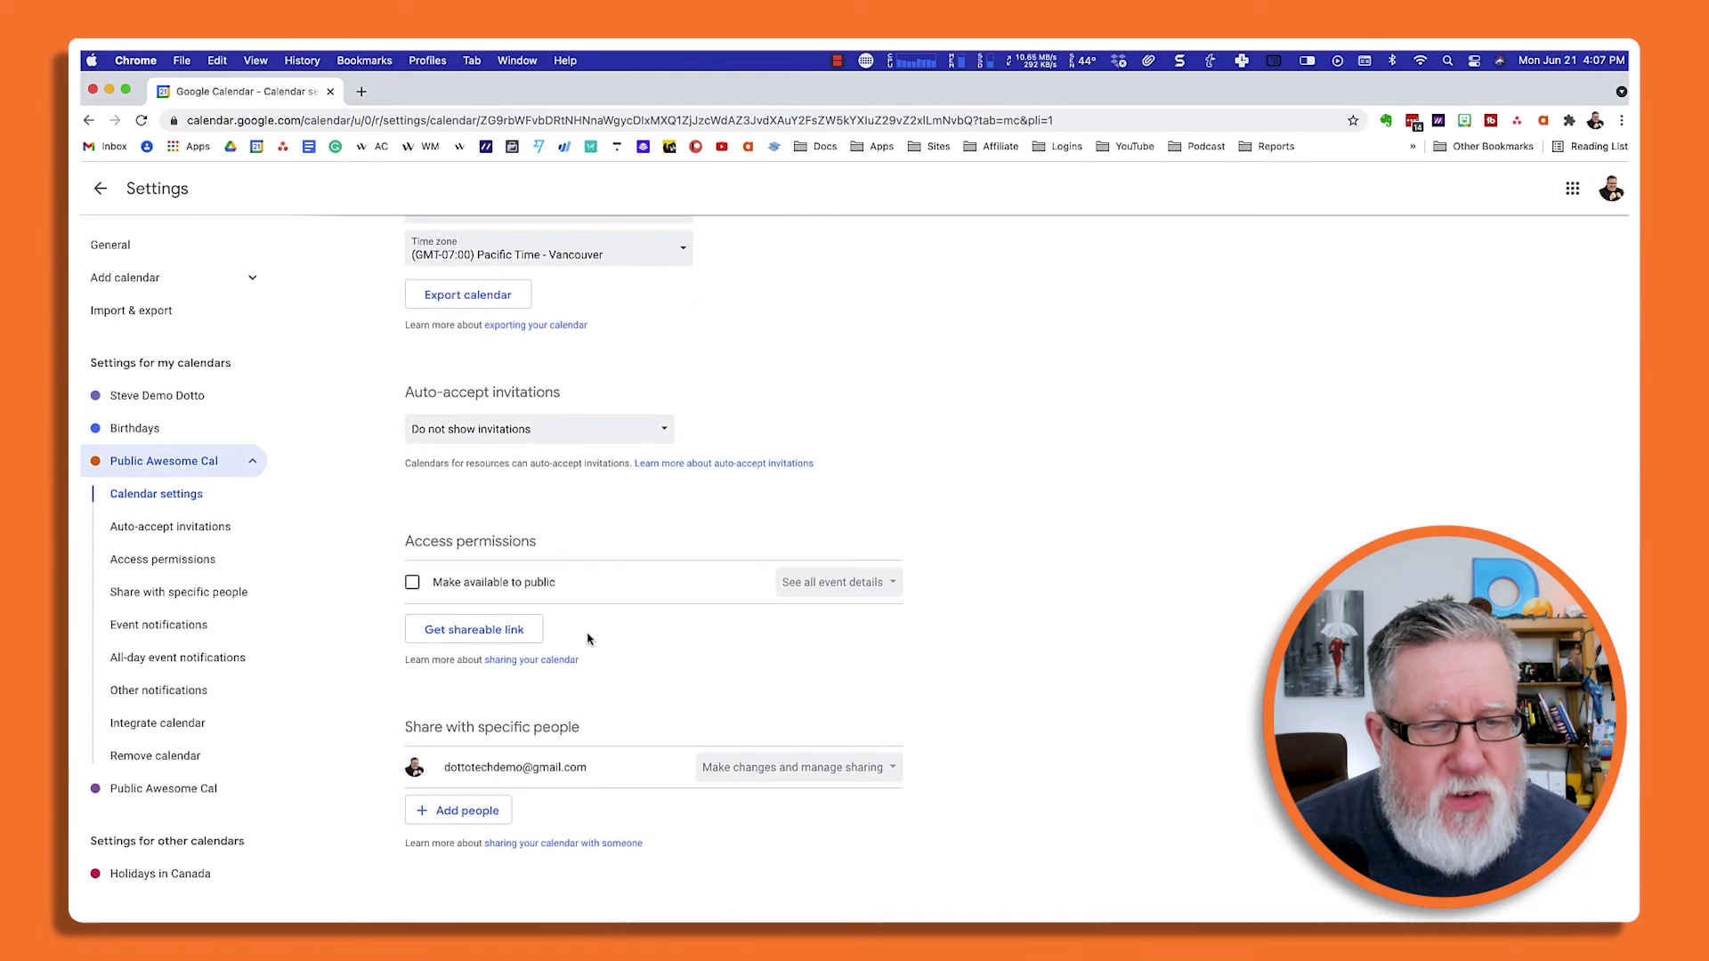
{"action": "left_click", "coordinate": [412, 477]}
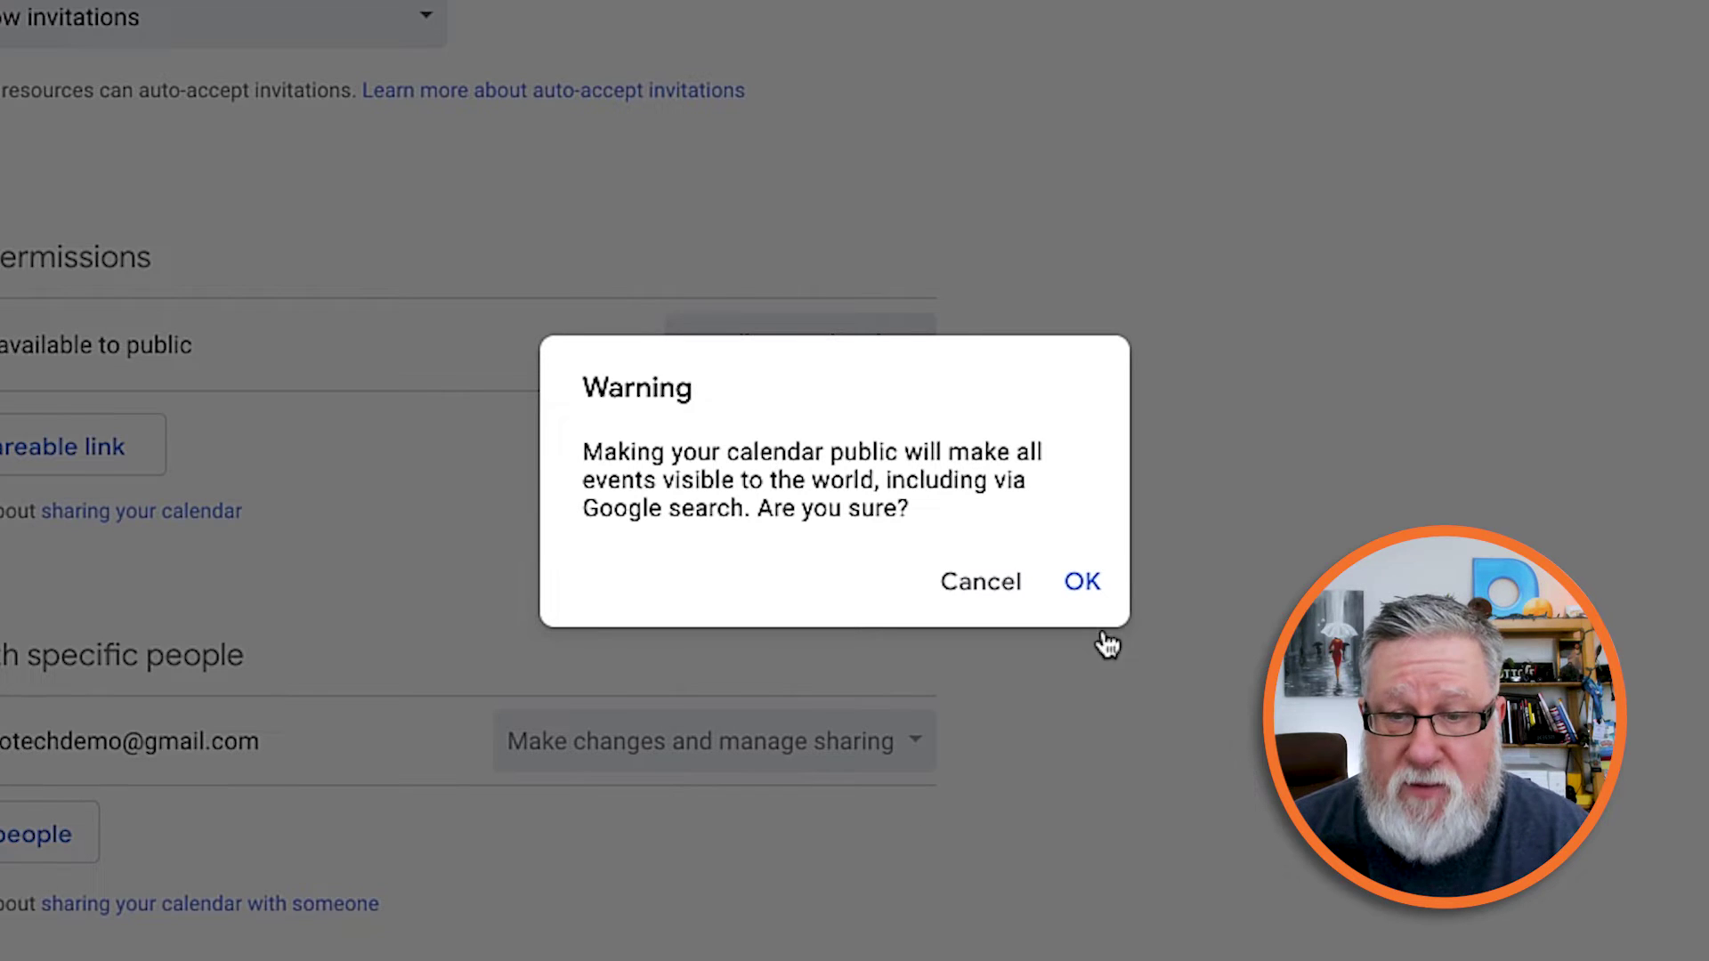
{"action": "left_click", "coordinate": [1093, 591]}
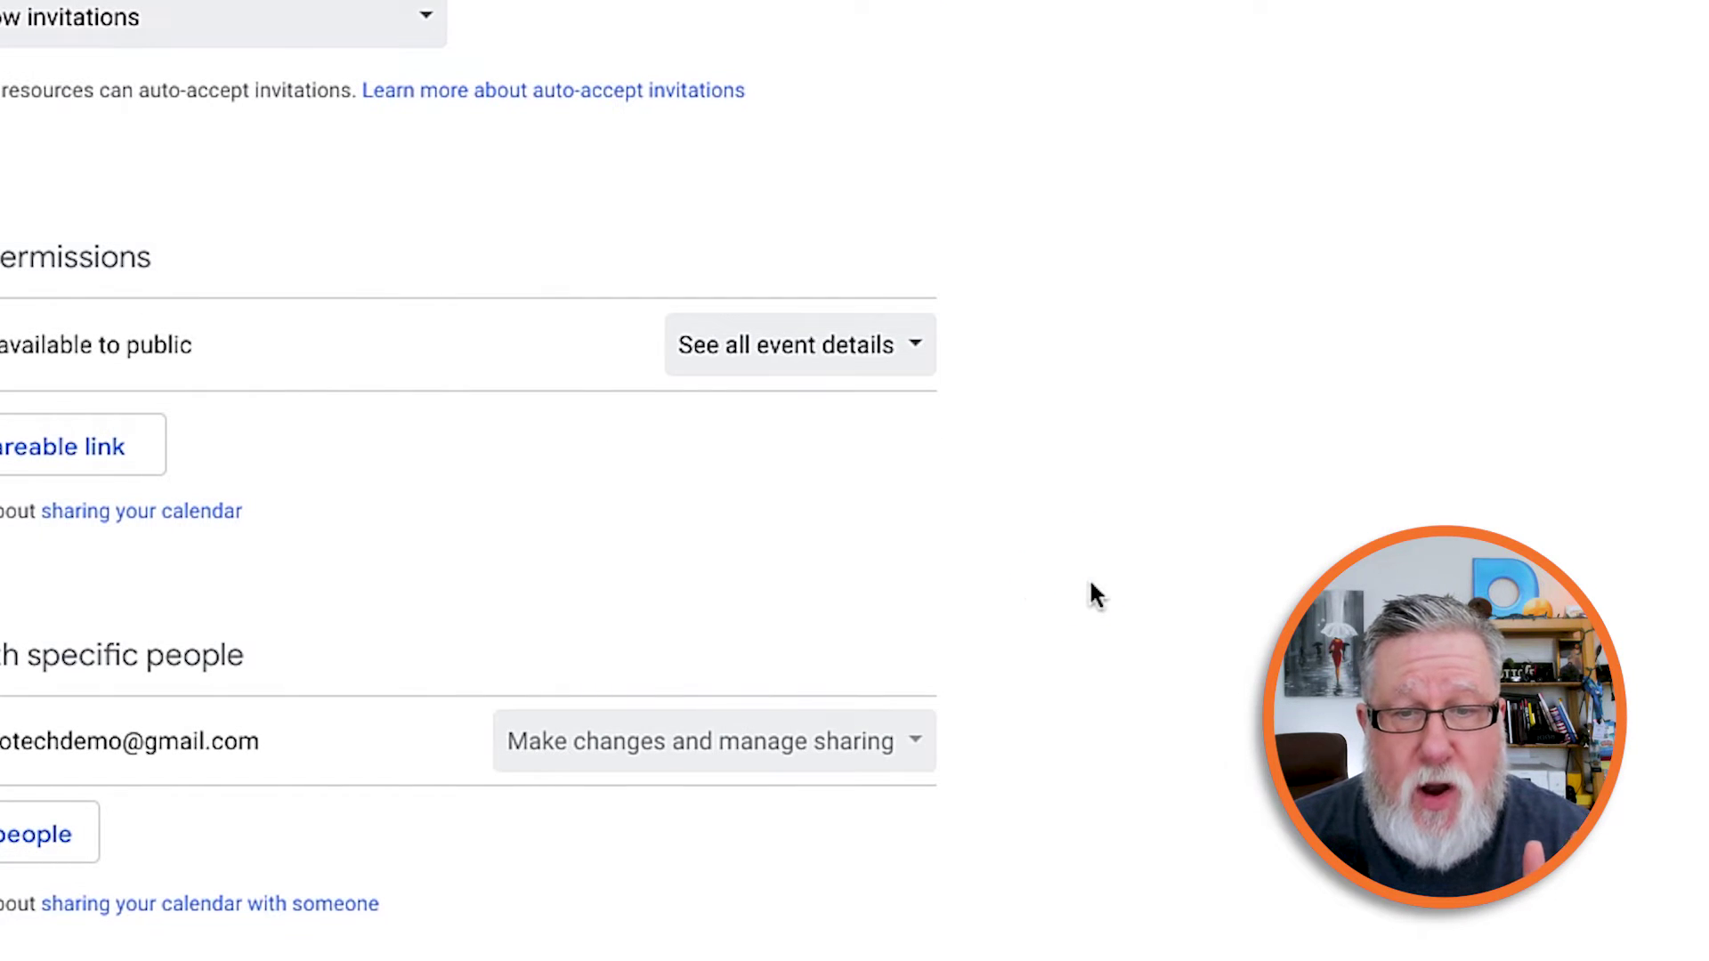
{"action": "left_click", "coordinate": [901, 353]}
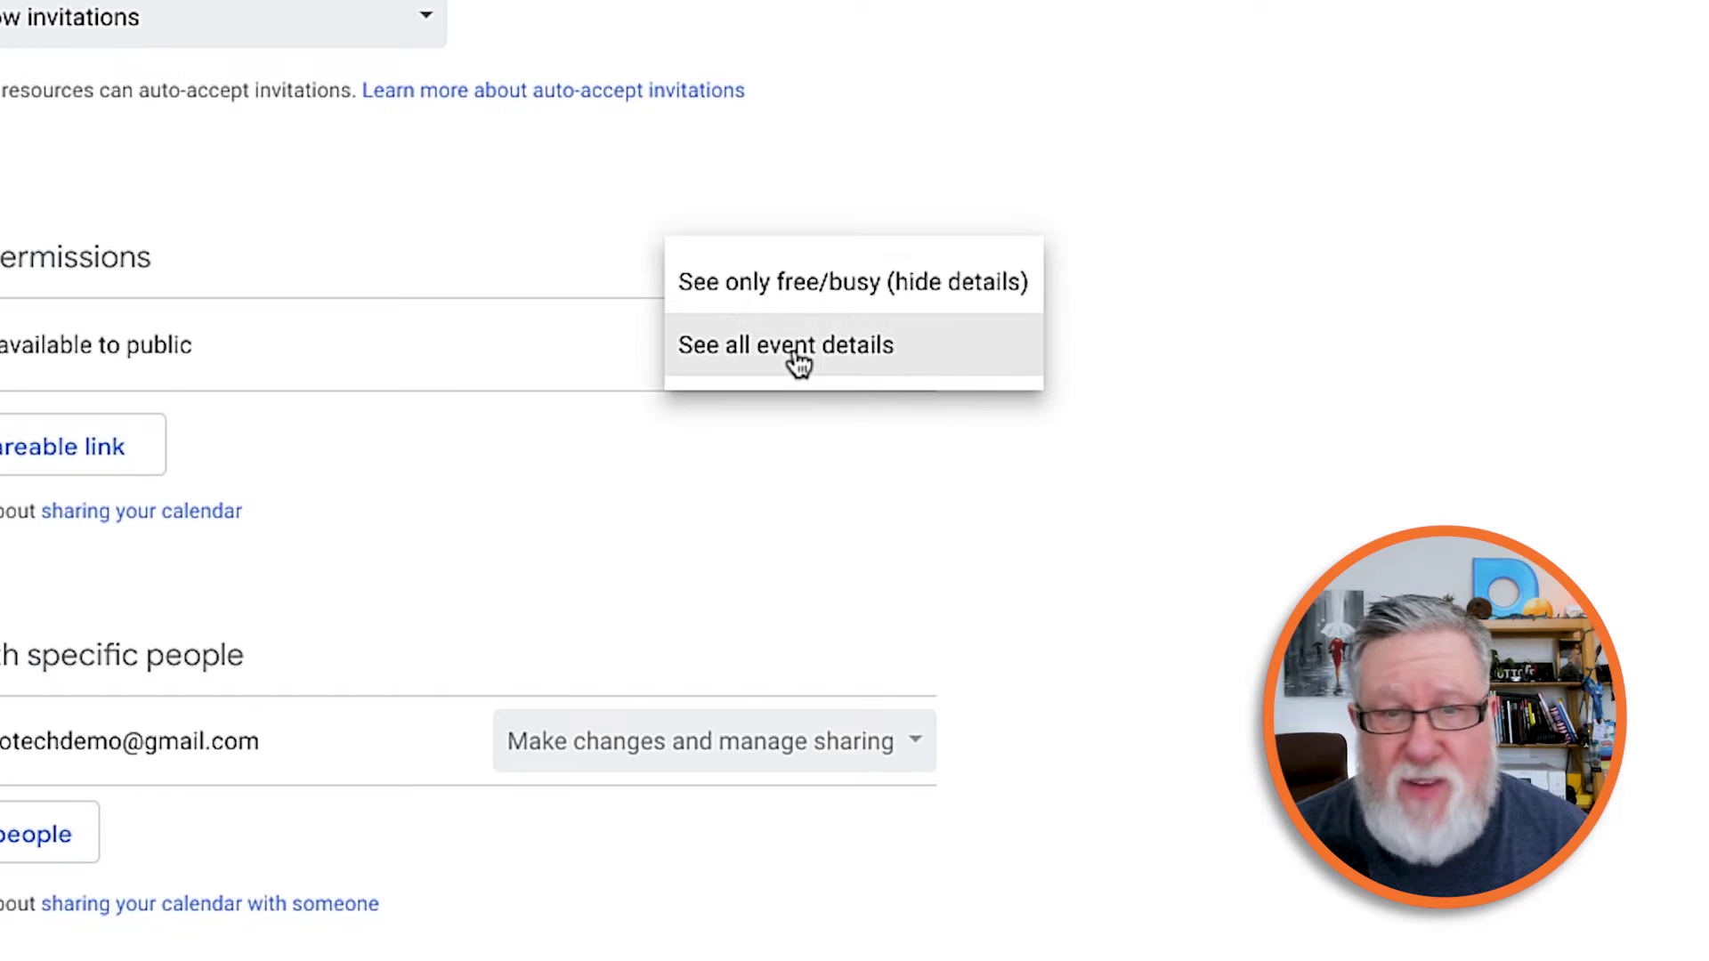
Keep public access at See all event details and copy the calendar's shareable link.
{"action": "left_click", "coordinate": [761, 552]}
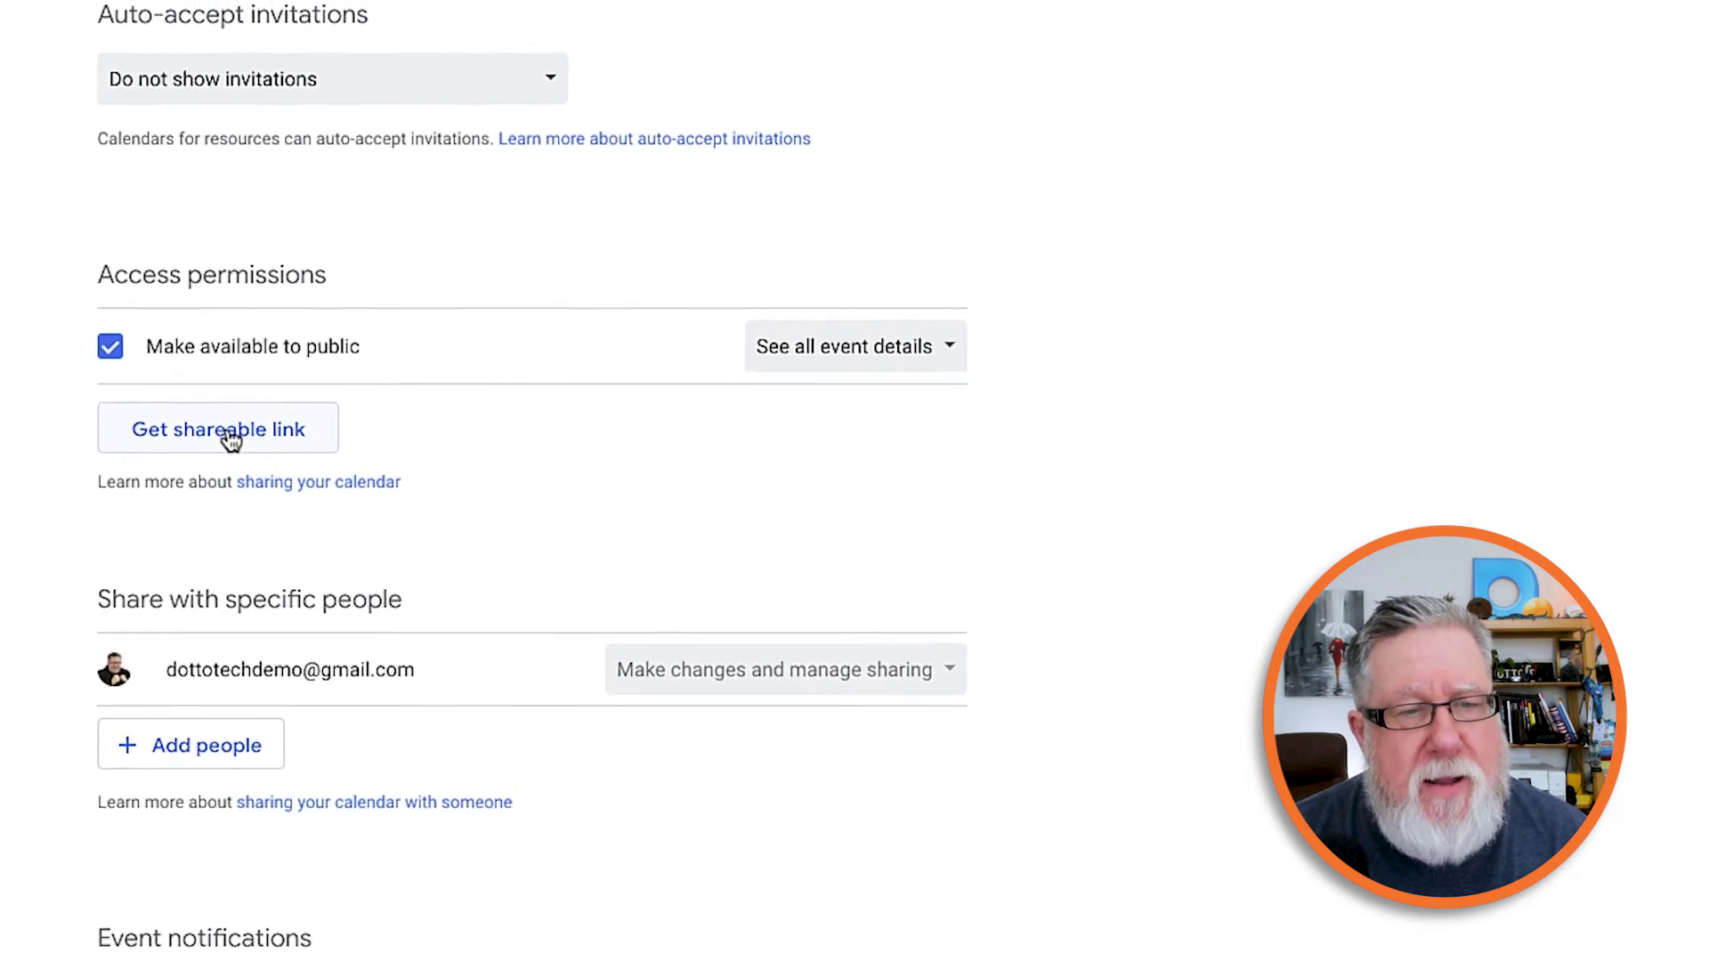
{"action": "left_click", "coordinate": [311, 431]}
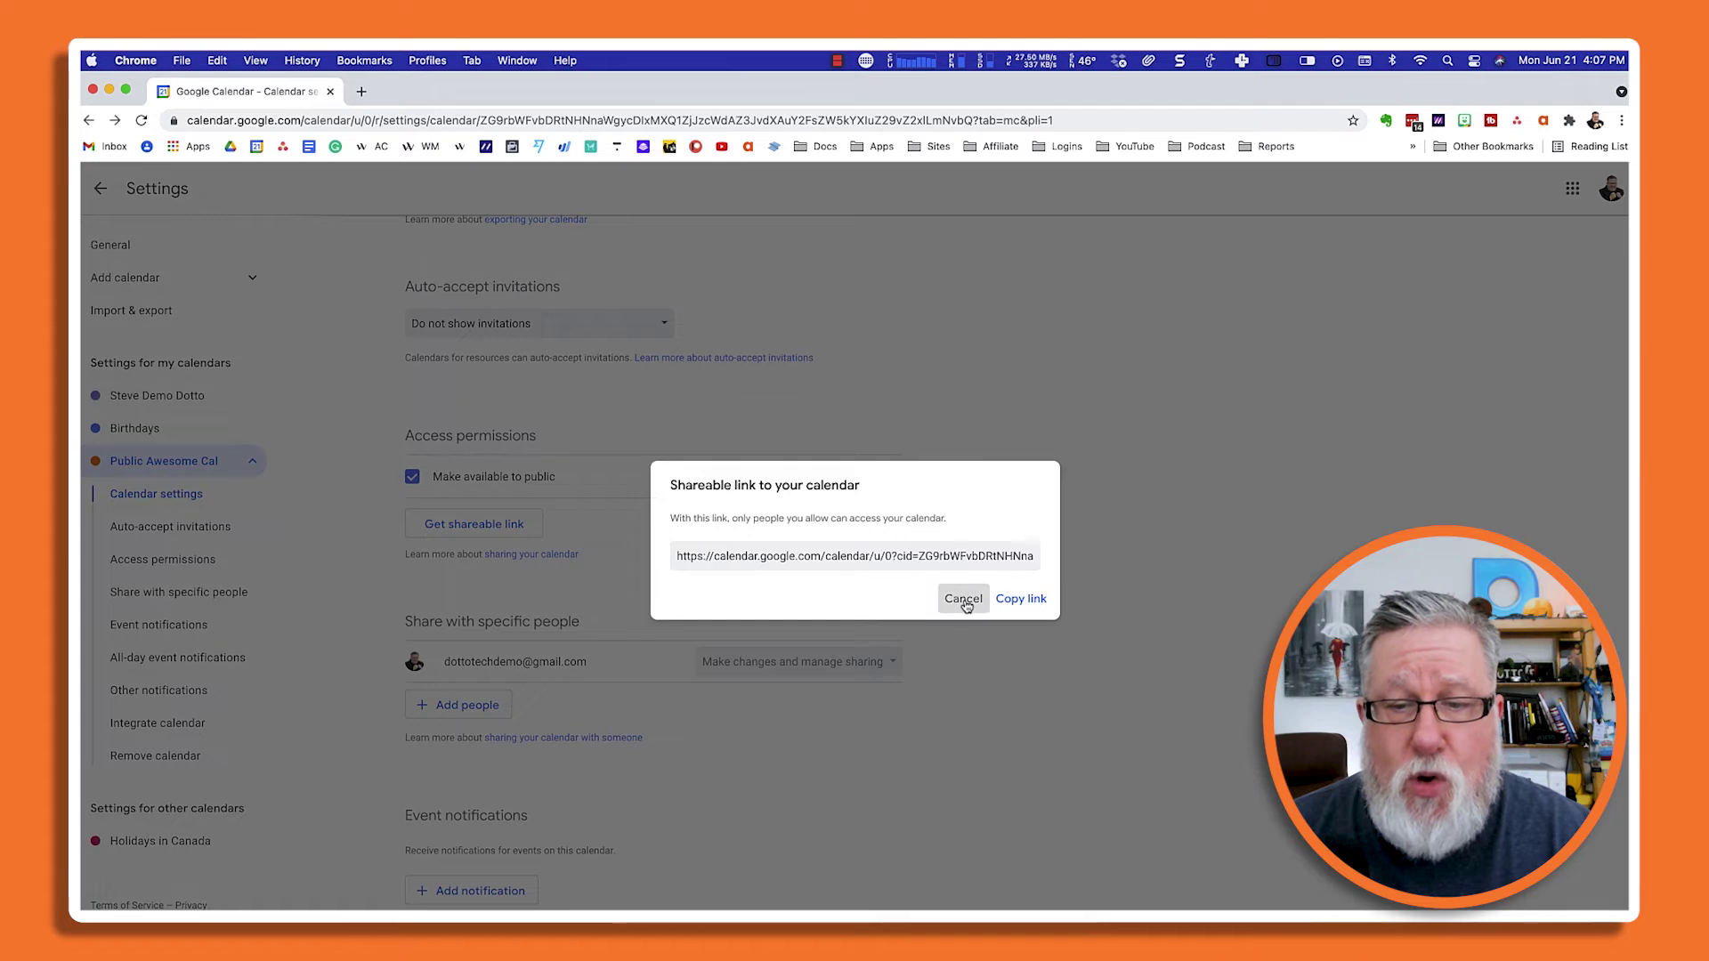
{"action": "left_click", "coordinate": [964, 600]}
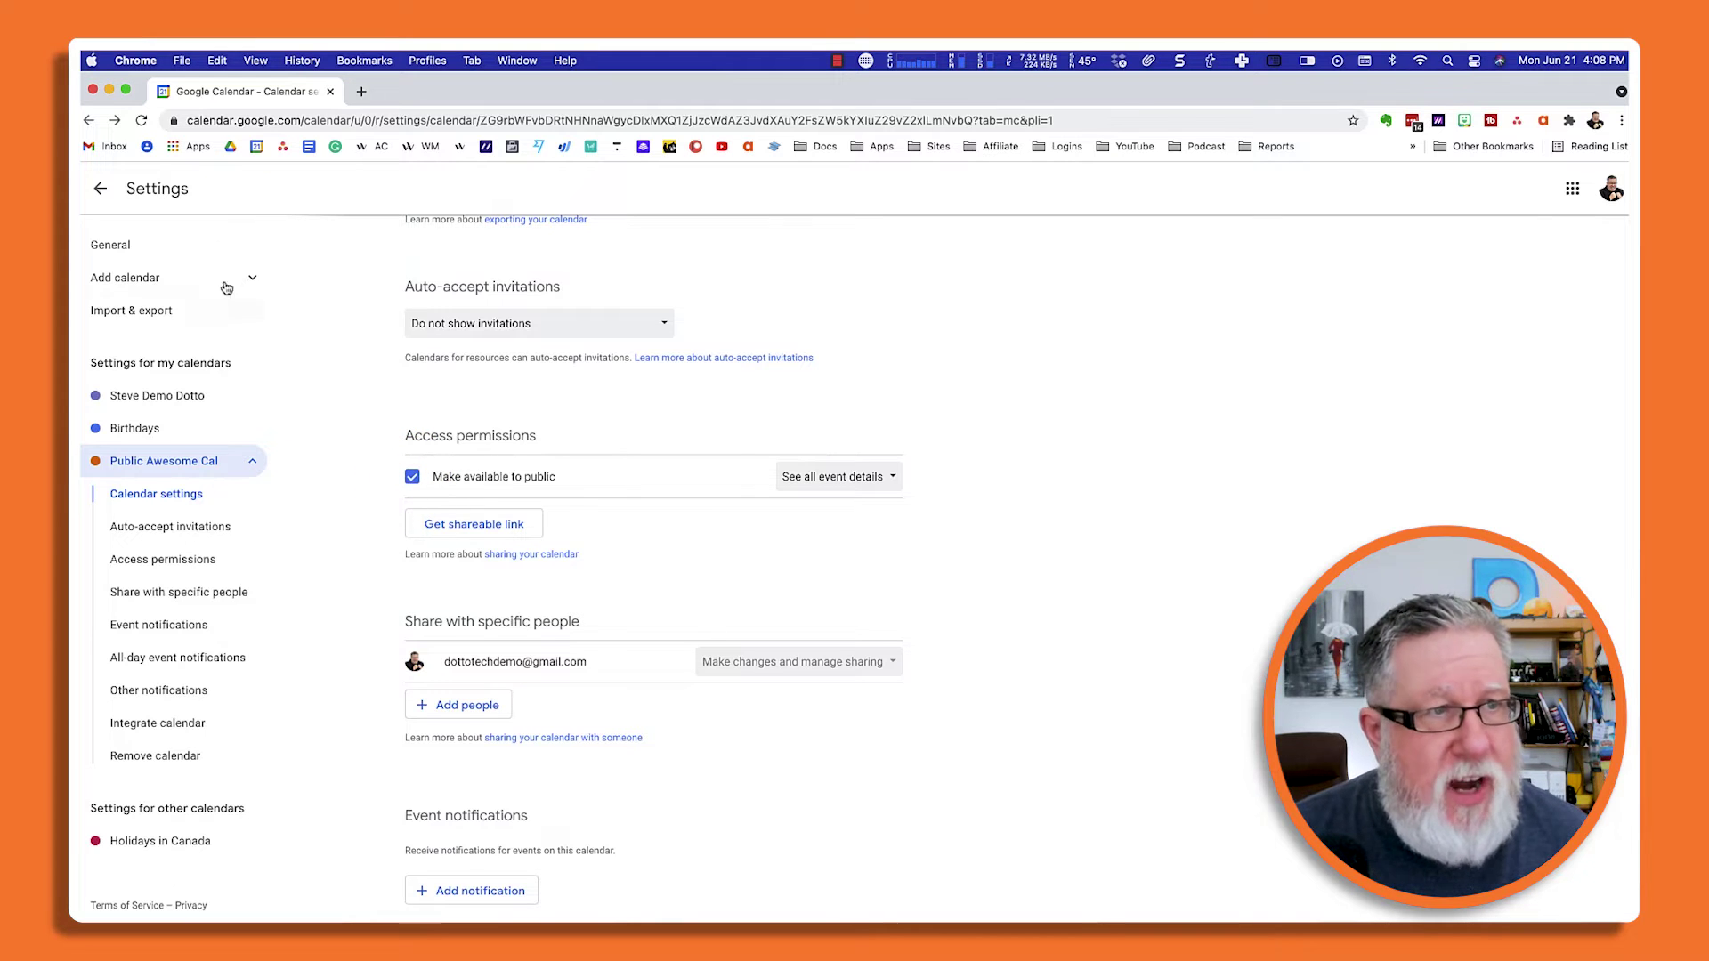
Hide the personal calendar, jump to today, and add 'Important Event' on June 22.
{"action": "left_click", "coordinate": [103, 191]}
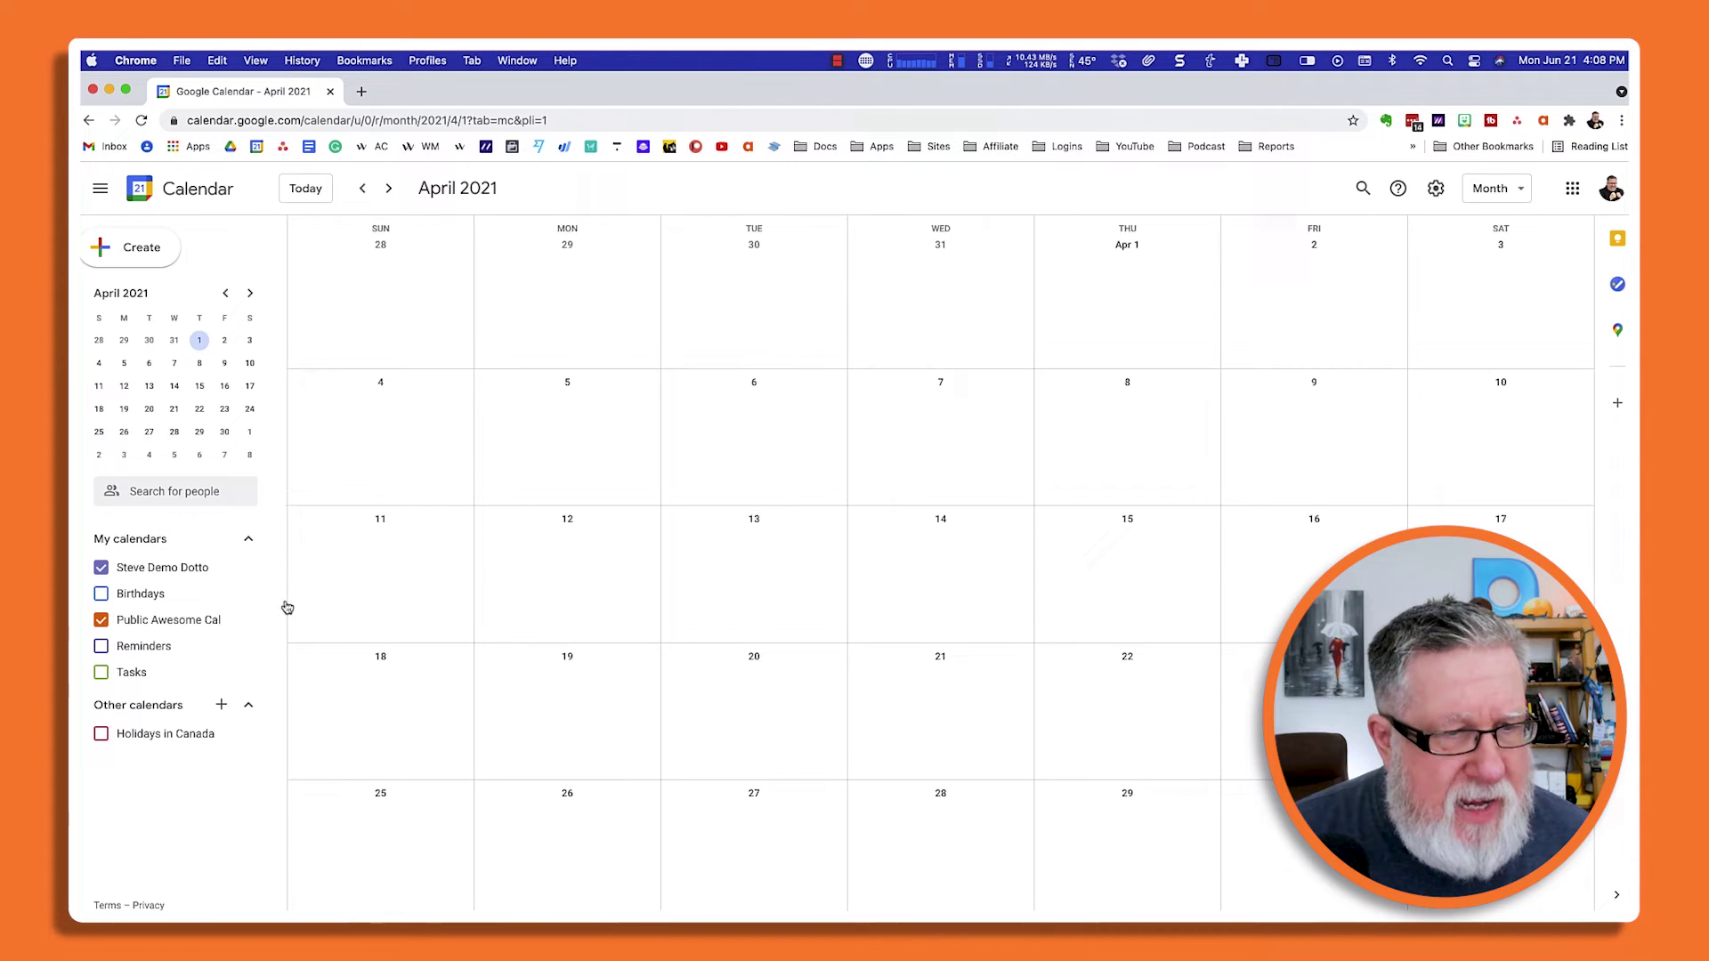
{"action": "left_click", "coordinate": [100, 568]}
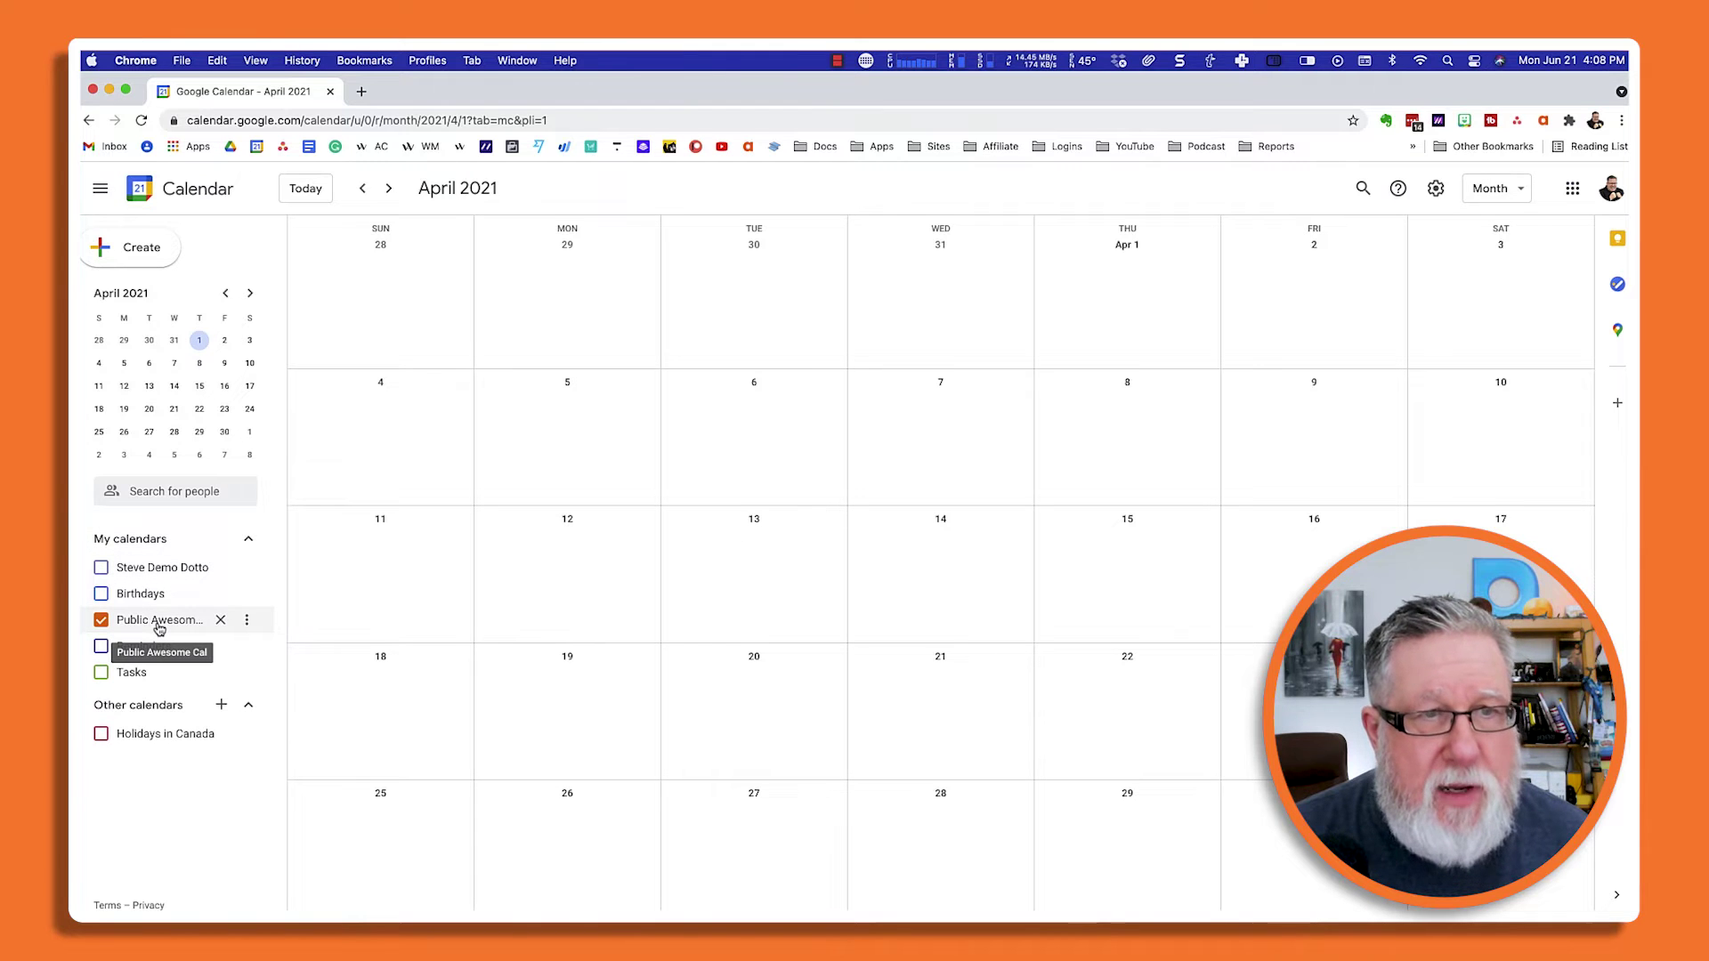
{"action": "left_click", "coordinate": [305, 188]}
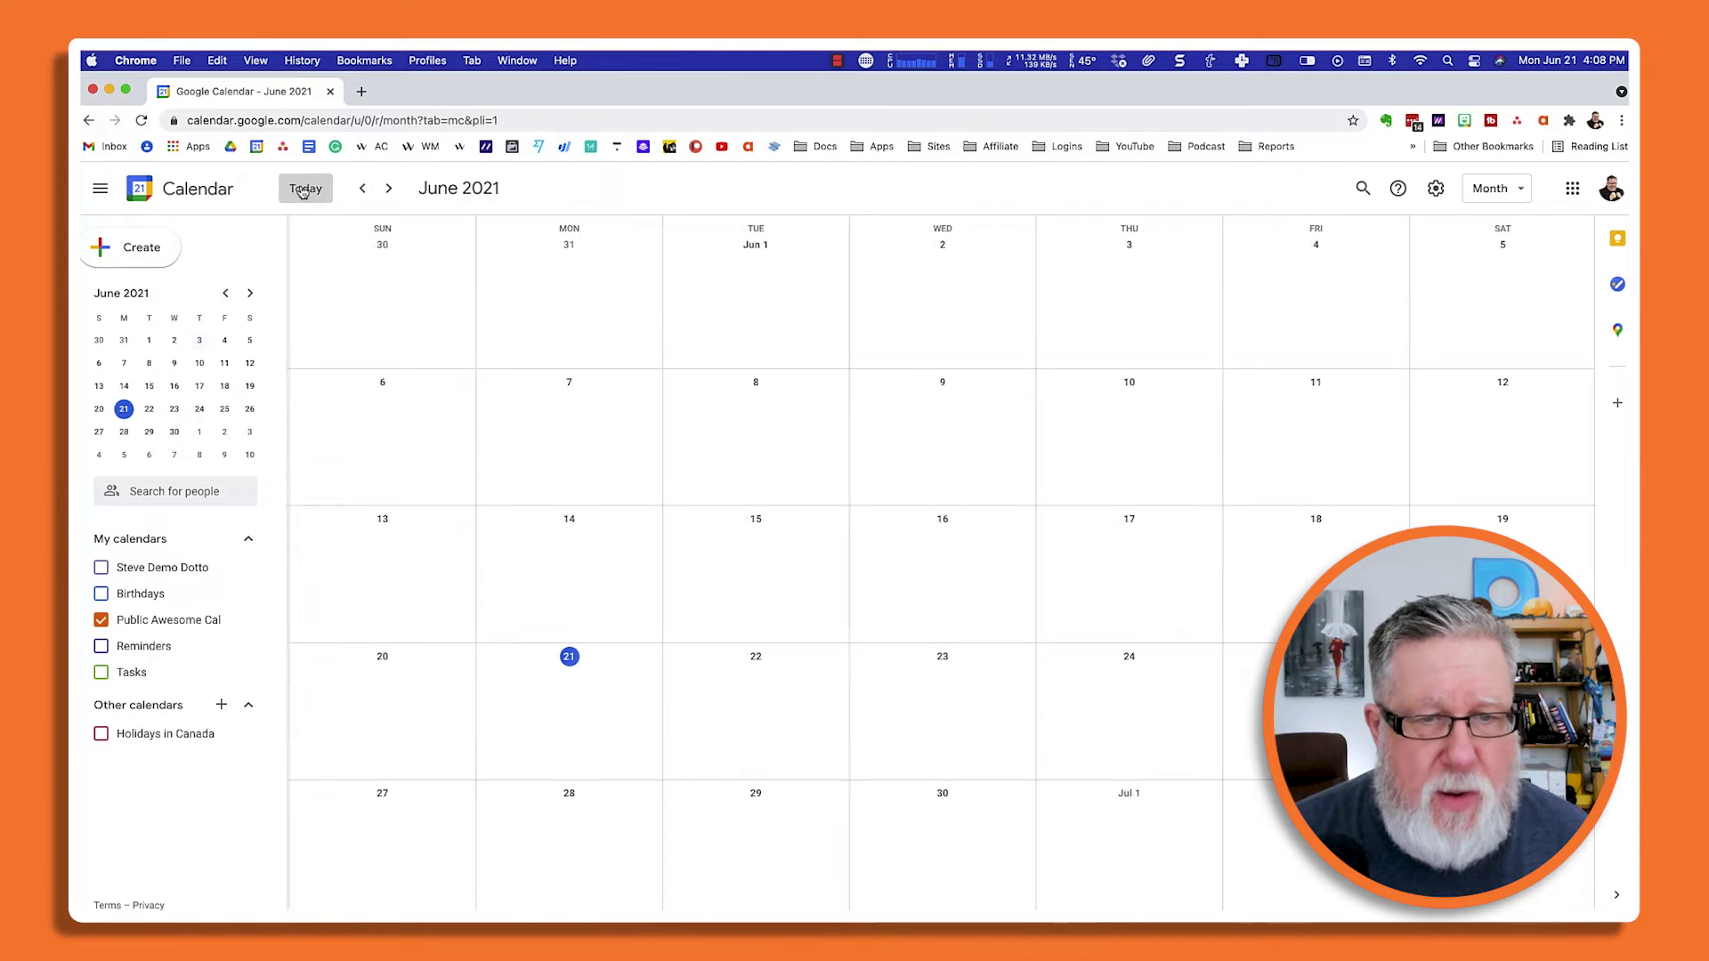
{"action": "left_click", "coordinate": [772, 694]}
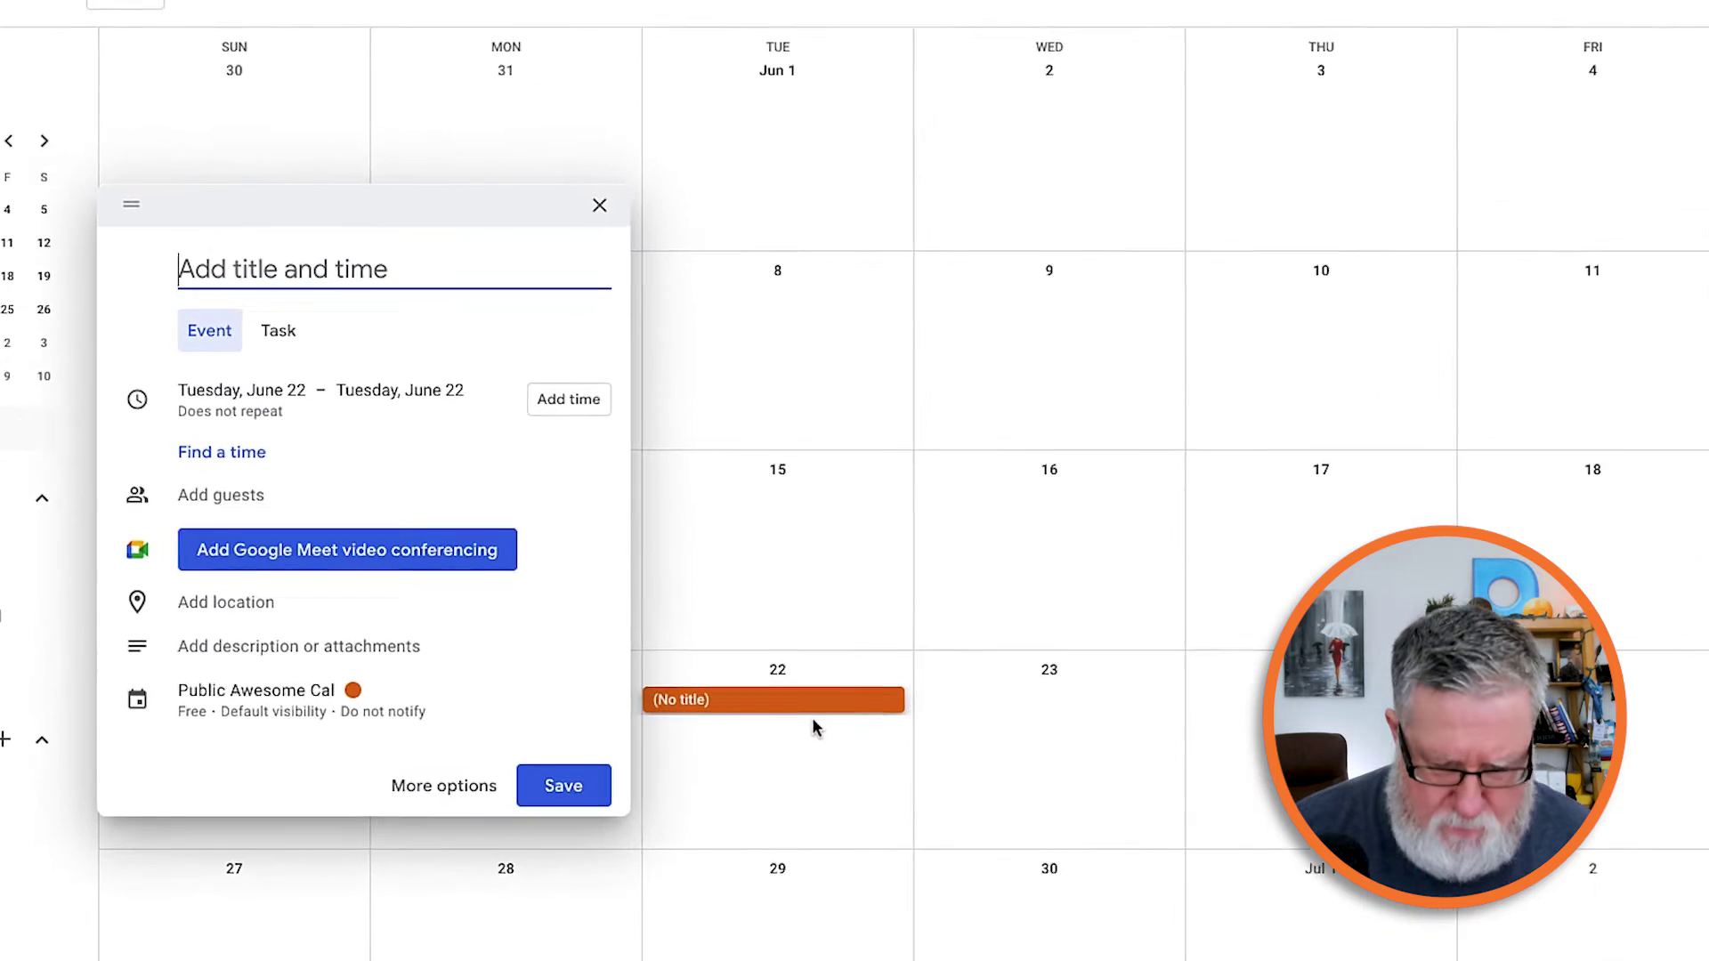
{"action": "type", "text": "Im"}
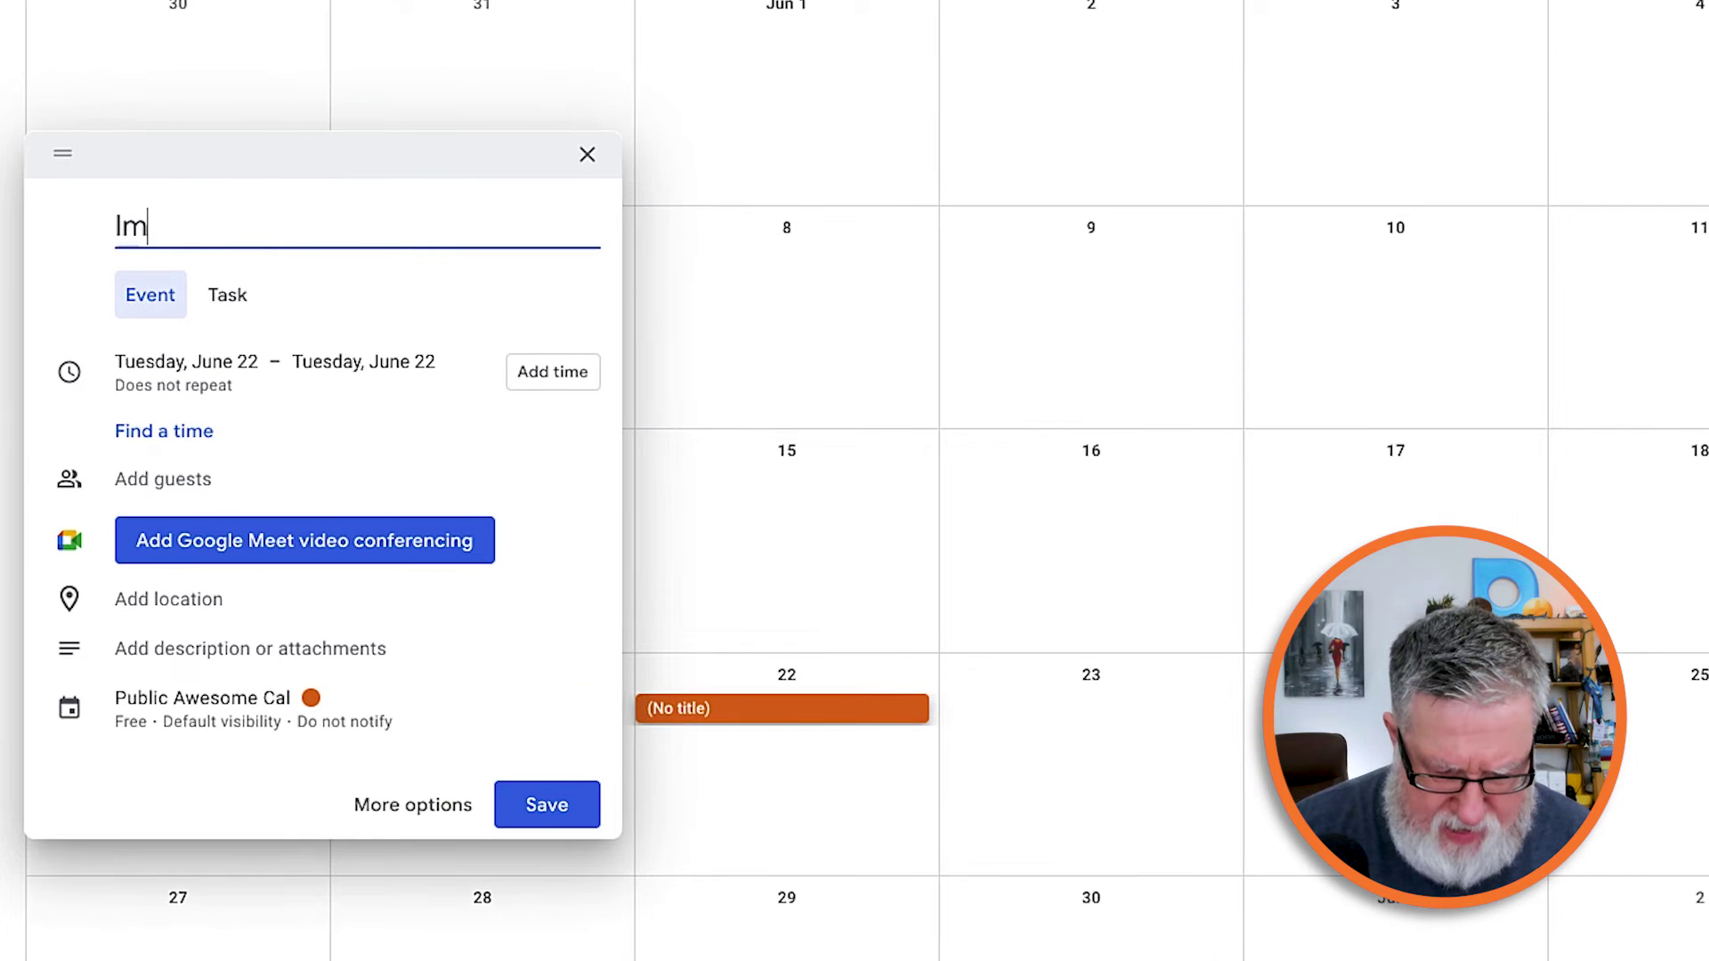
{"action": "type", "text": "portant E"}
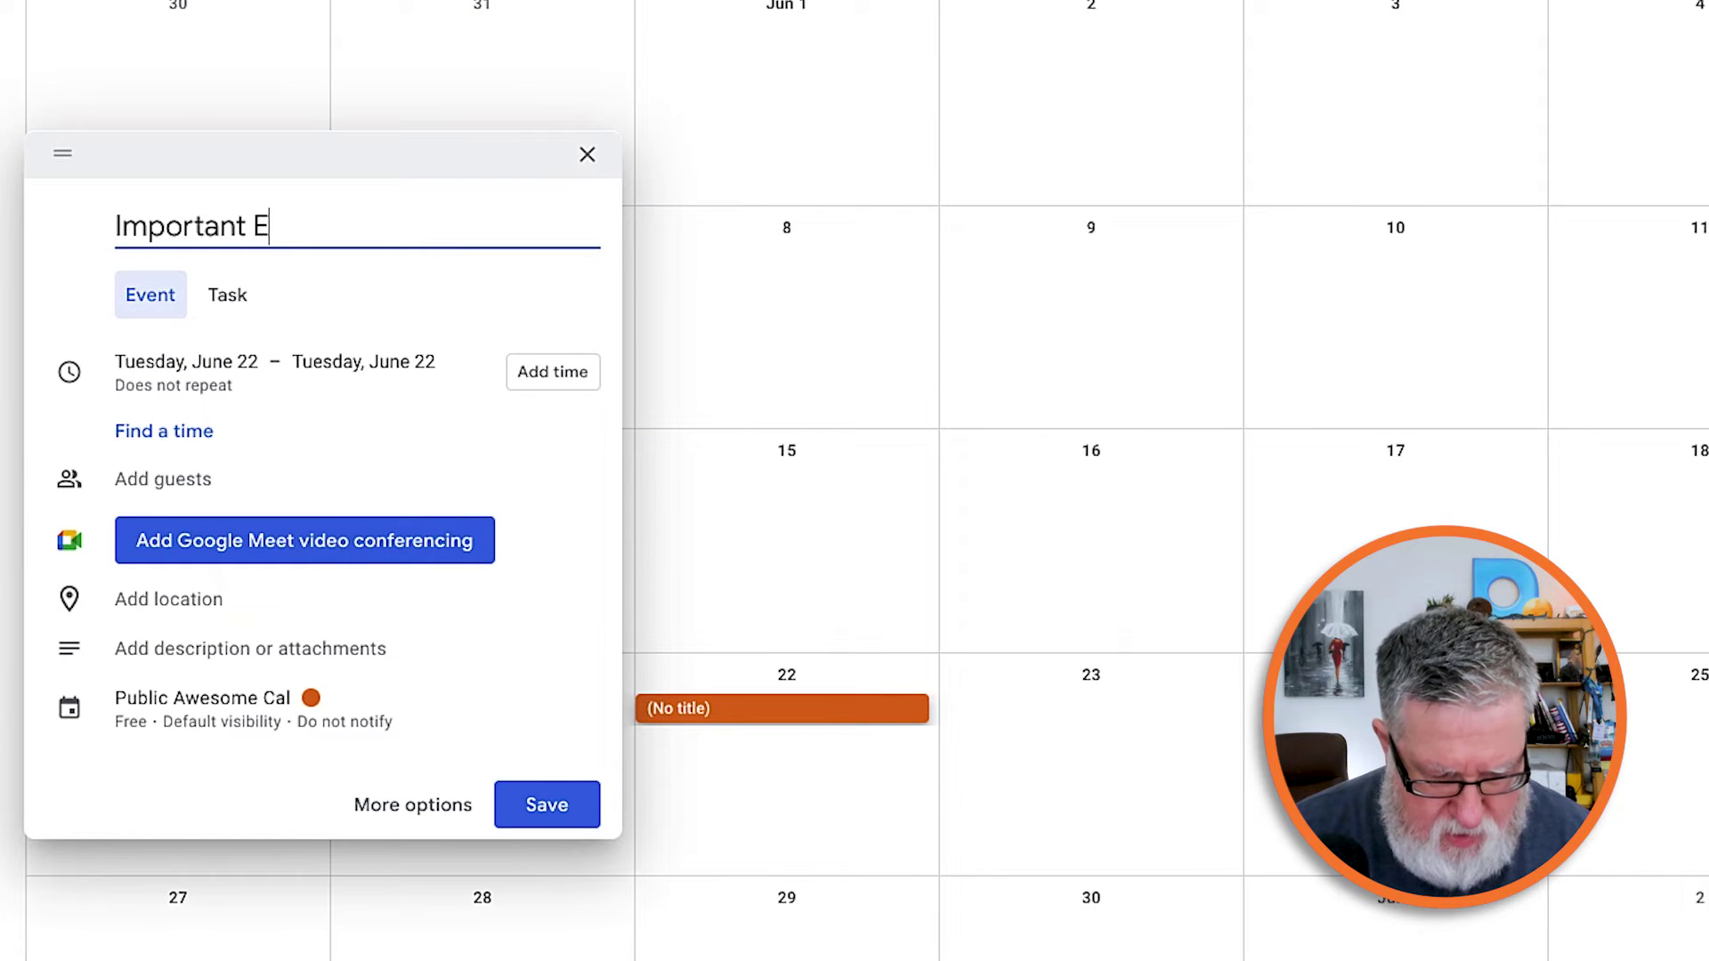
{"action": "type", "text": "vent"}
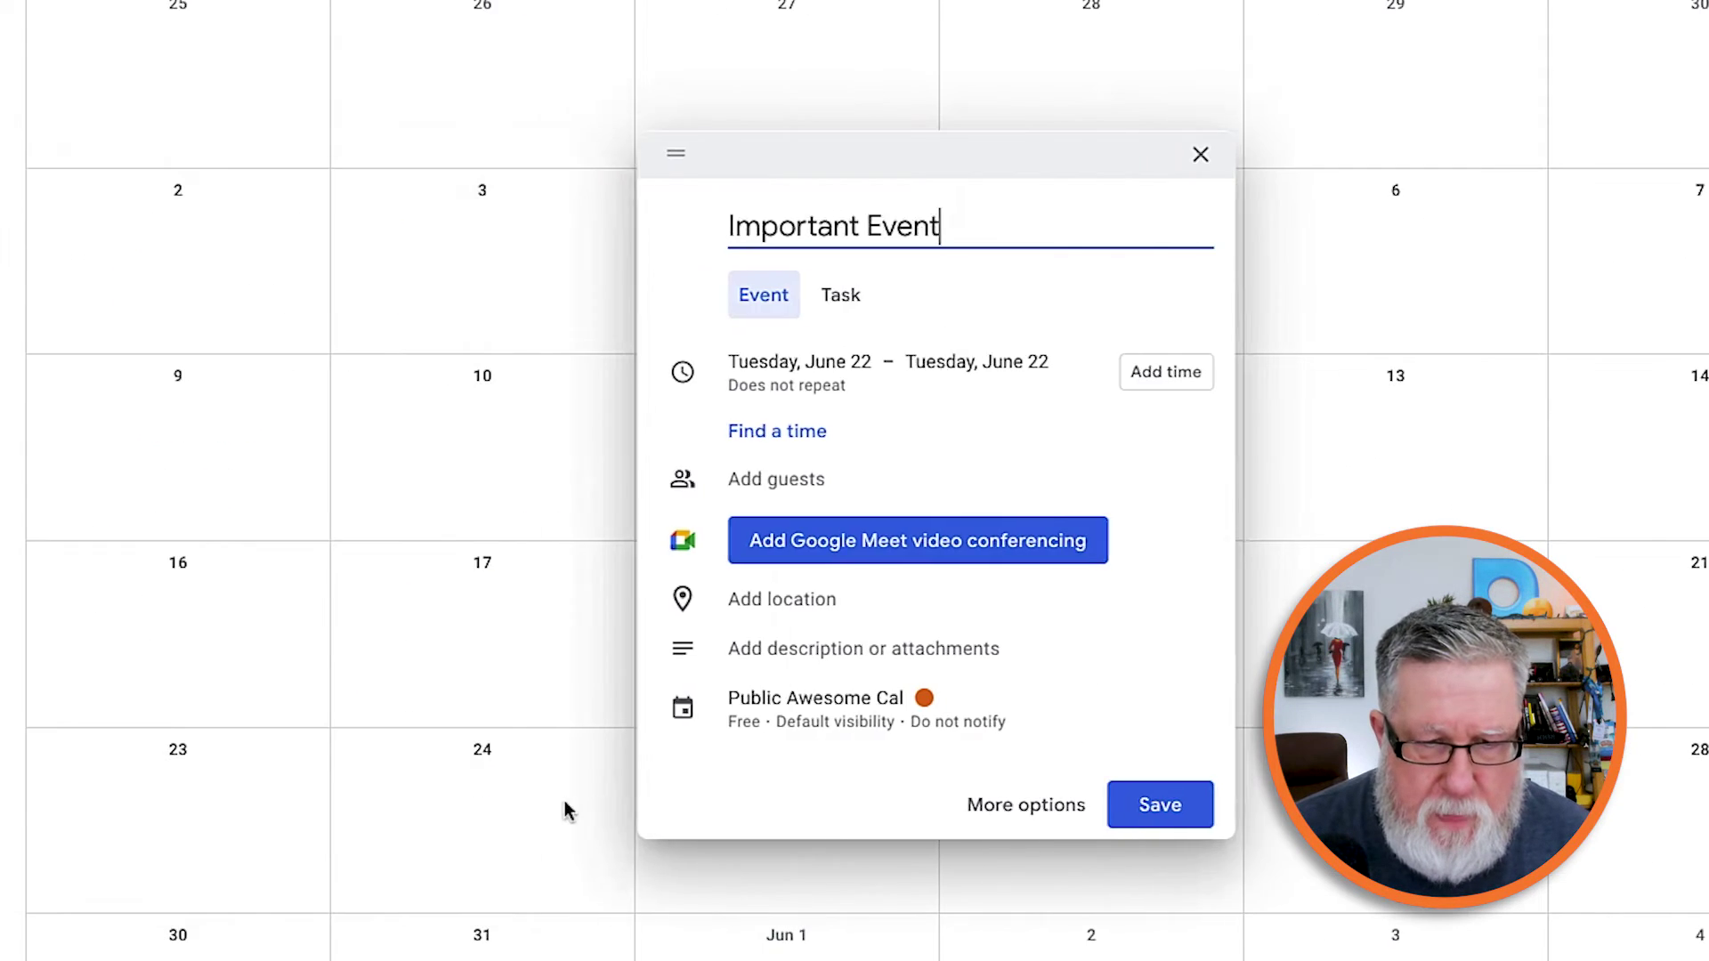
{"action": "left_click", "coordinate": [546, 805]}
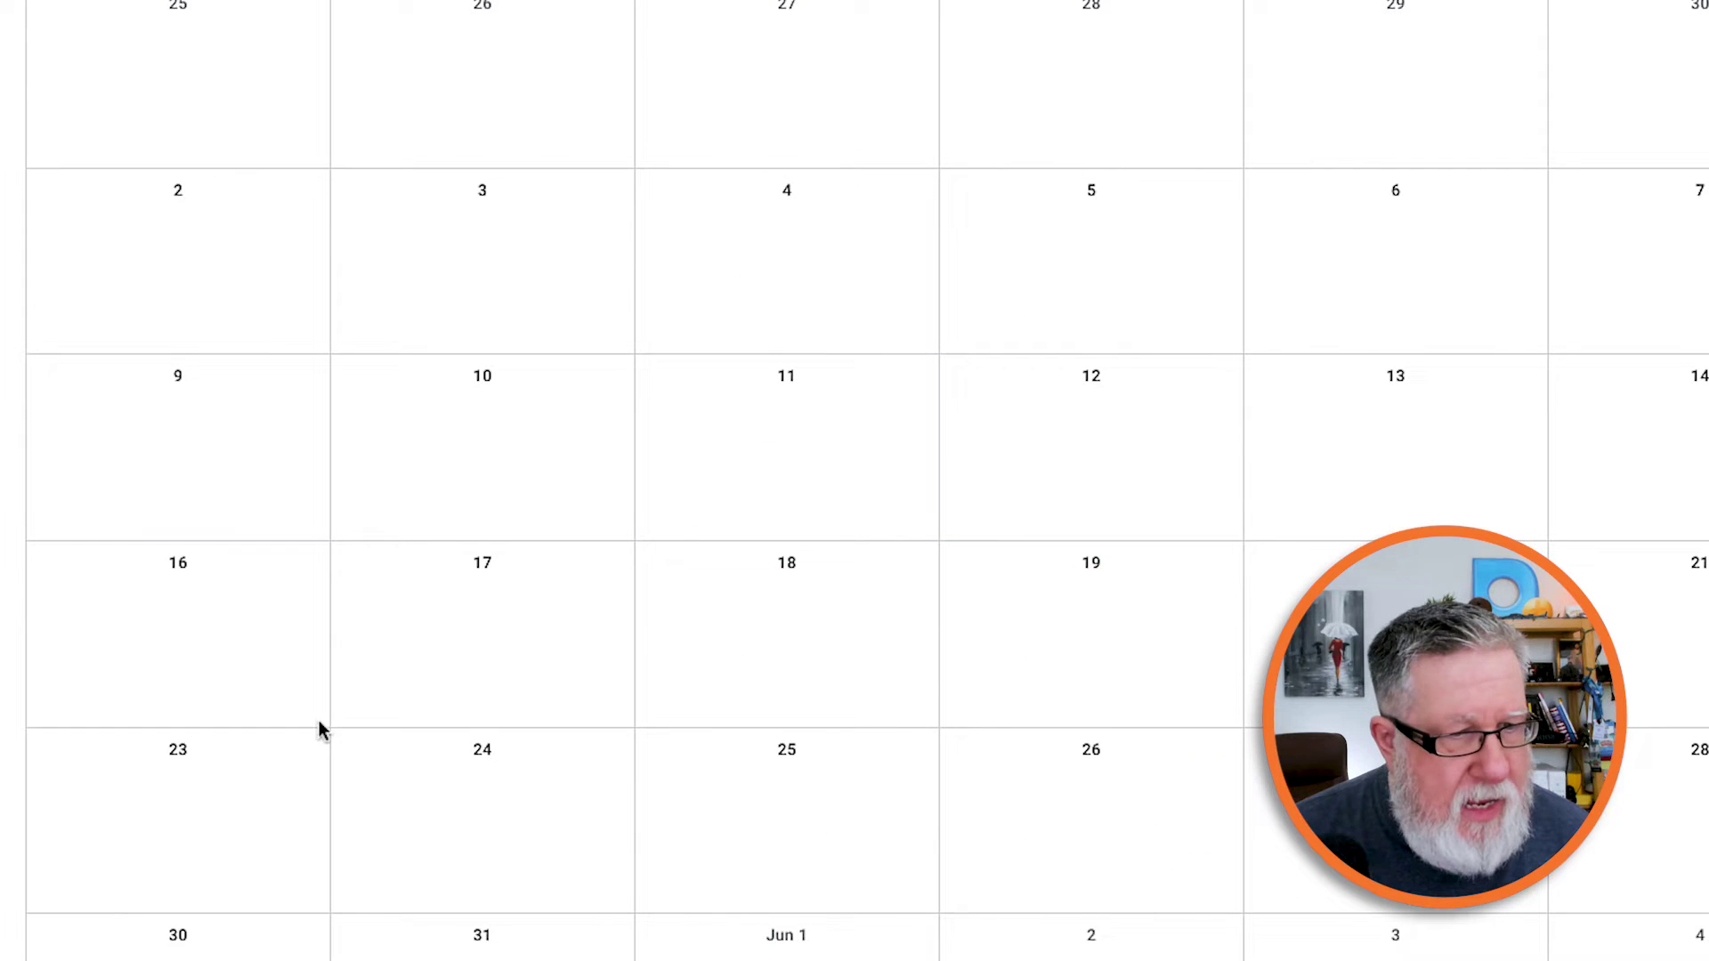
Add 'Less Important Event' on June 24.
{"action": "left_click", "coordinate": [179, 0]}
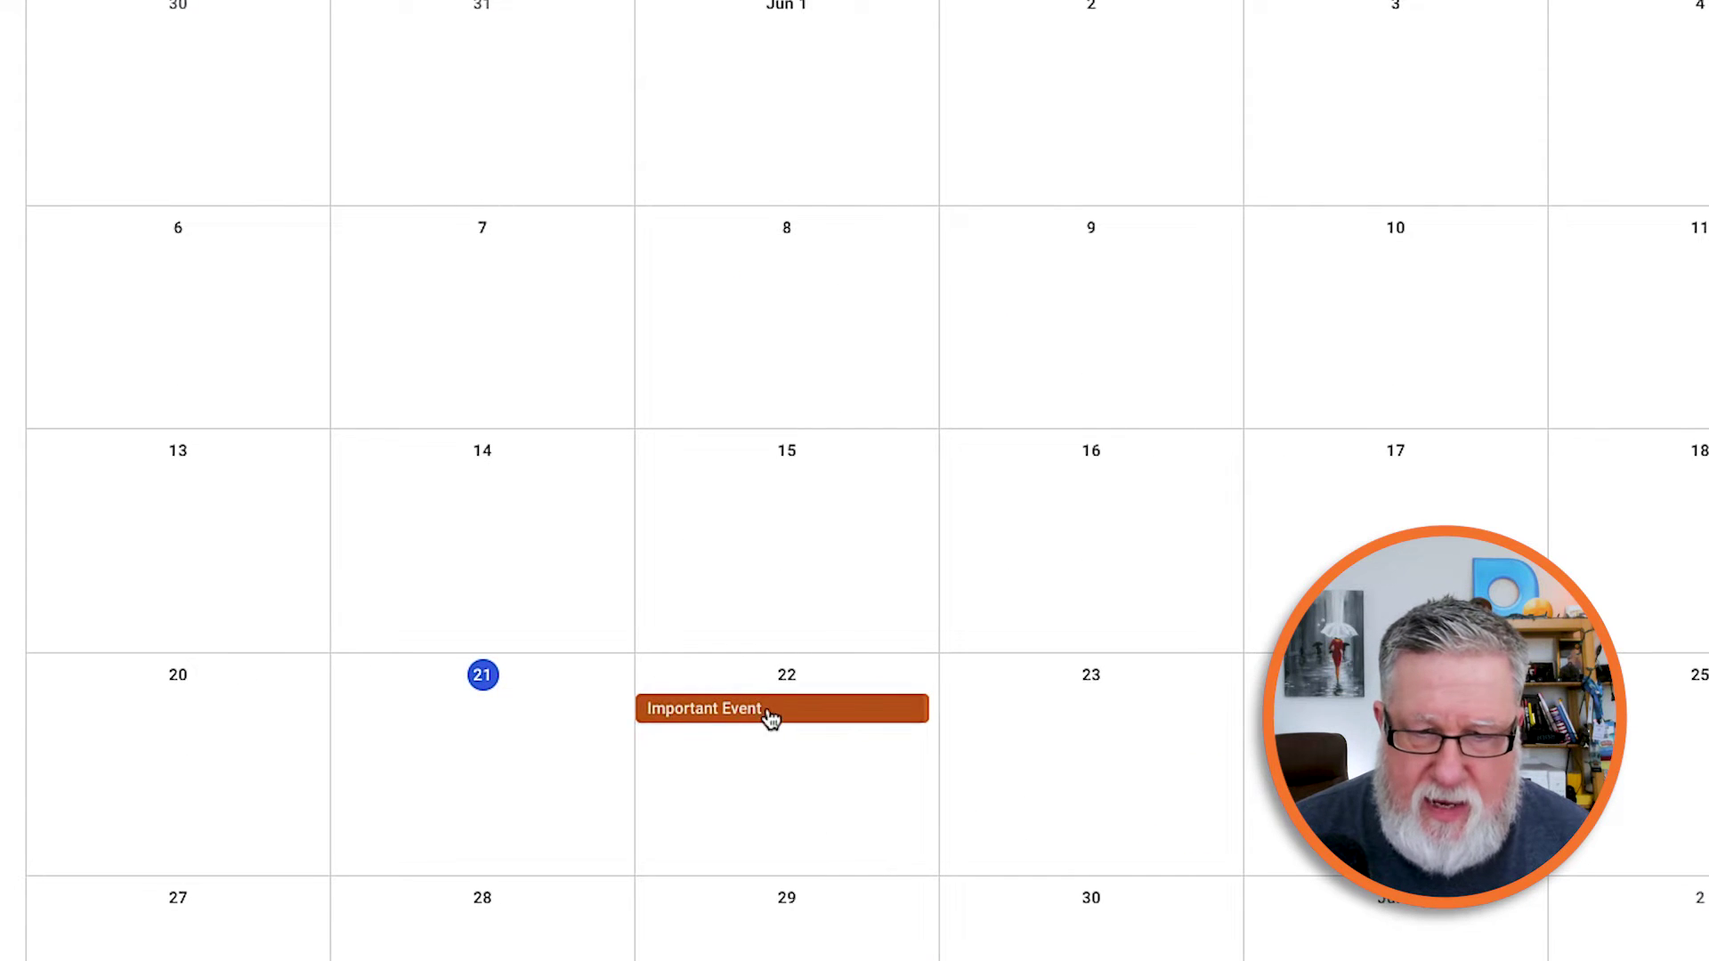
{"action": "left_click", "coordinate": [1255, 726]}
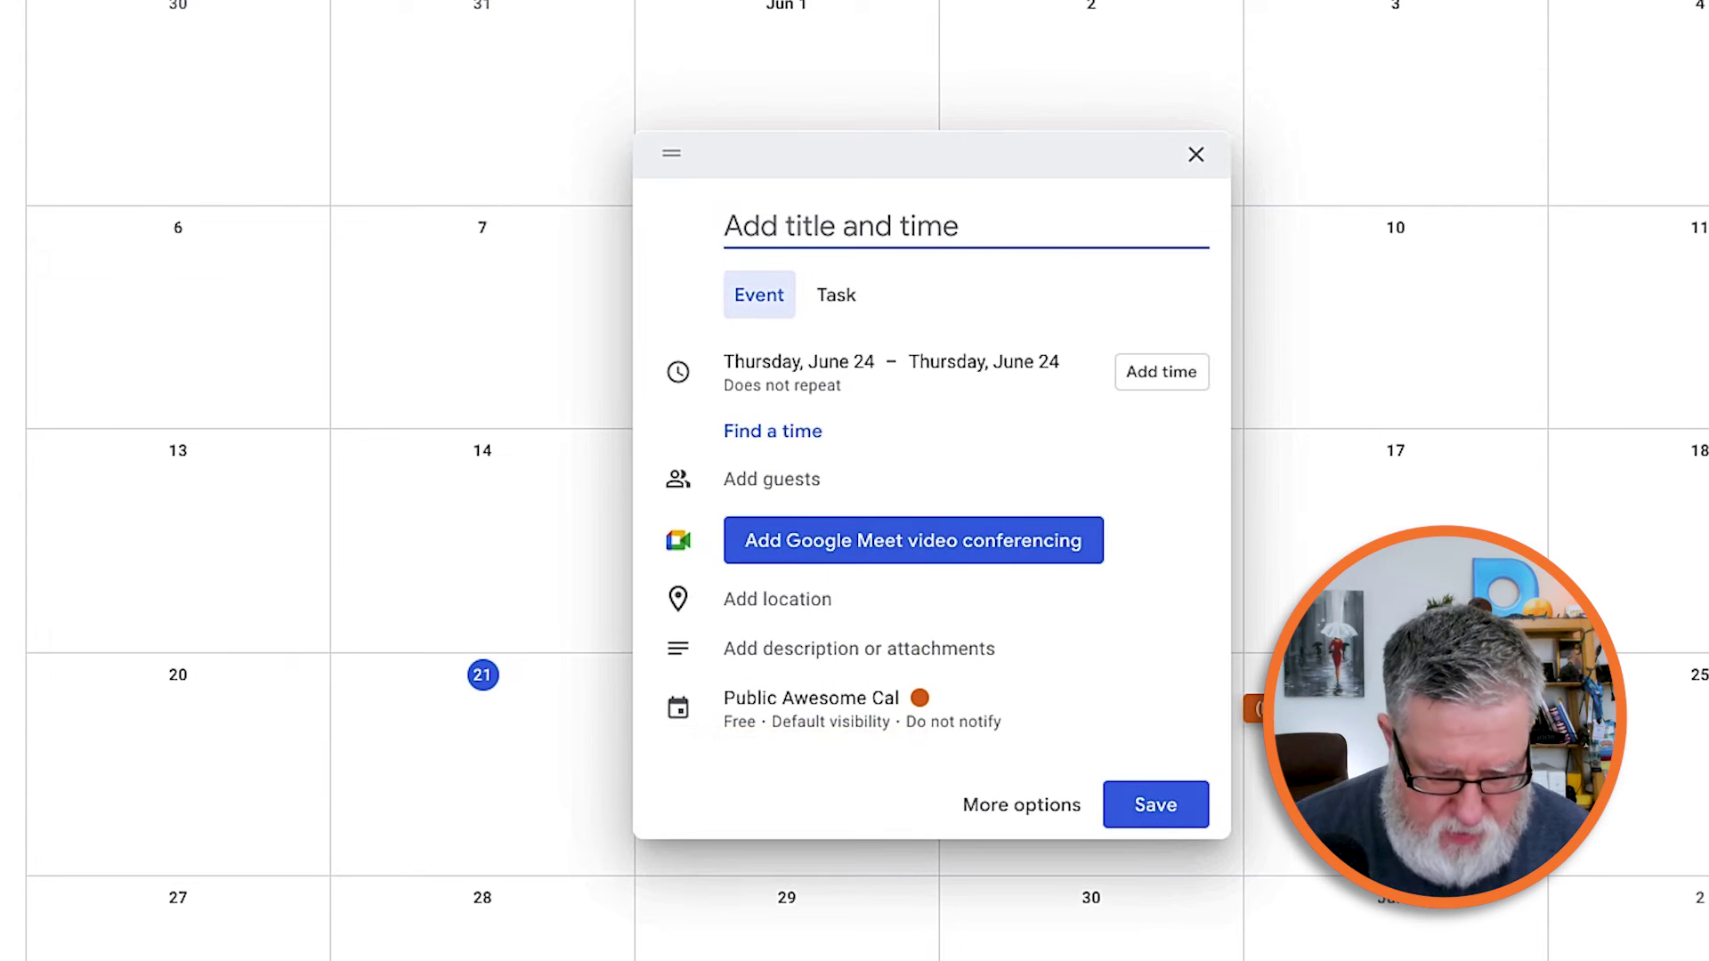
{"action": "type", "text": "Less Im"}
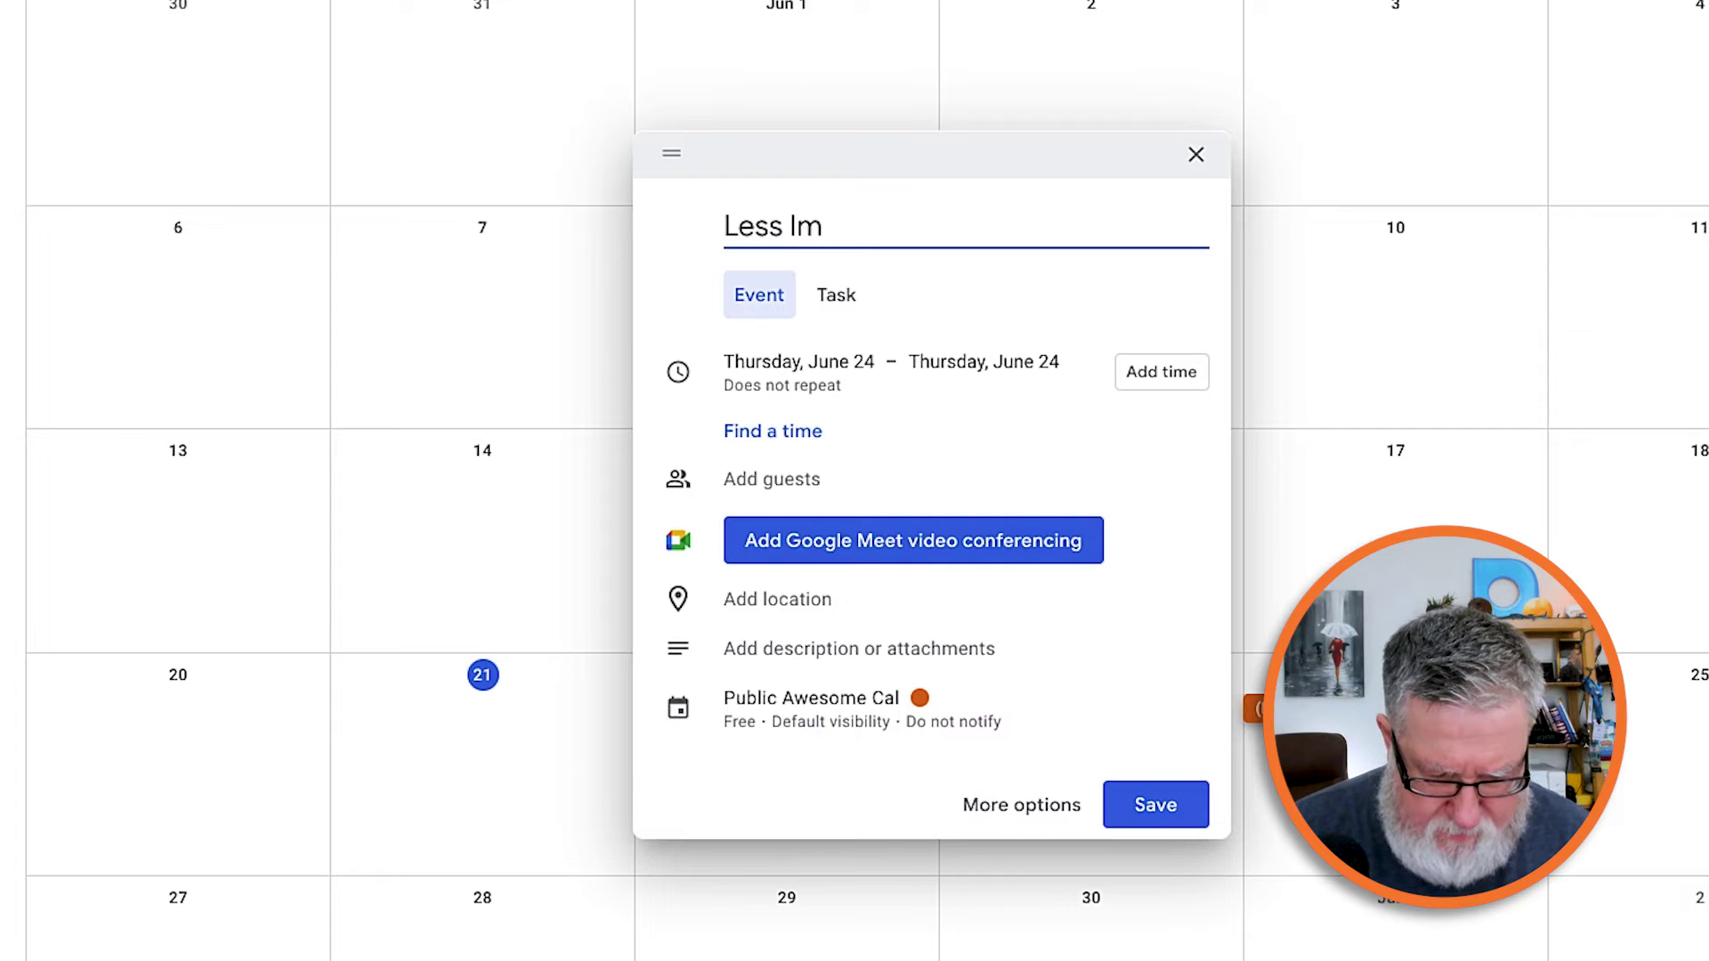
{"action": "type", "text": "portant Event"}
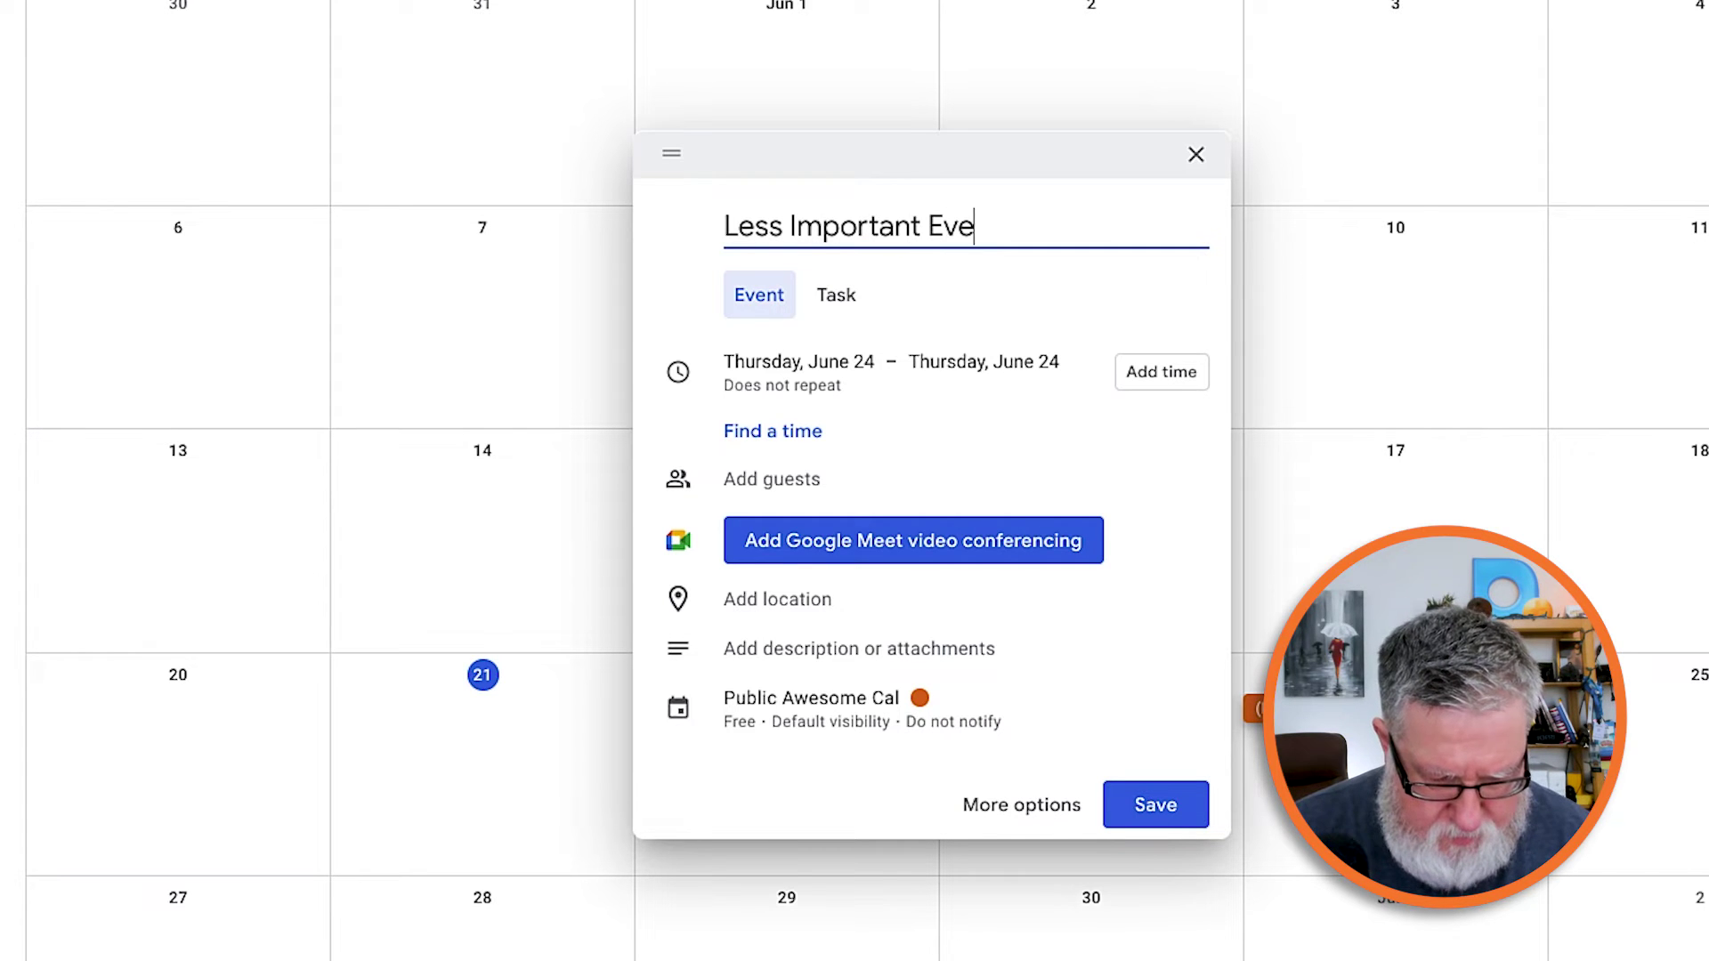
{"action": "left_click", "coordinate": [1166, 805]}
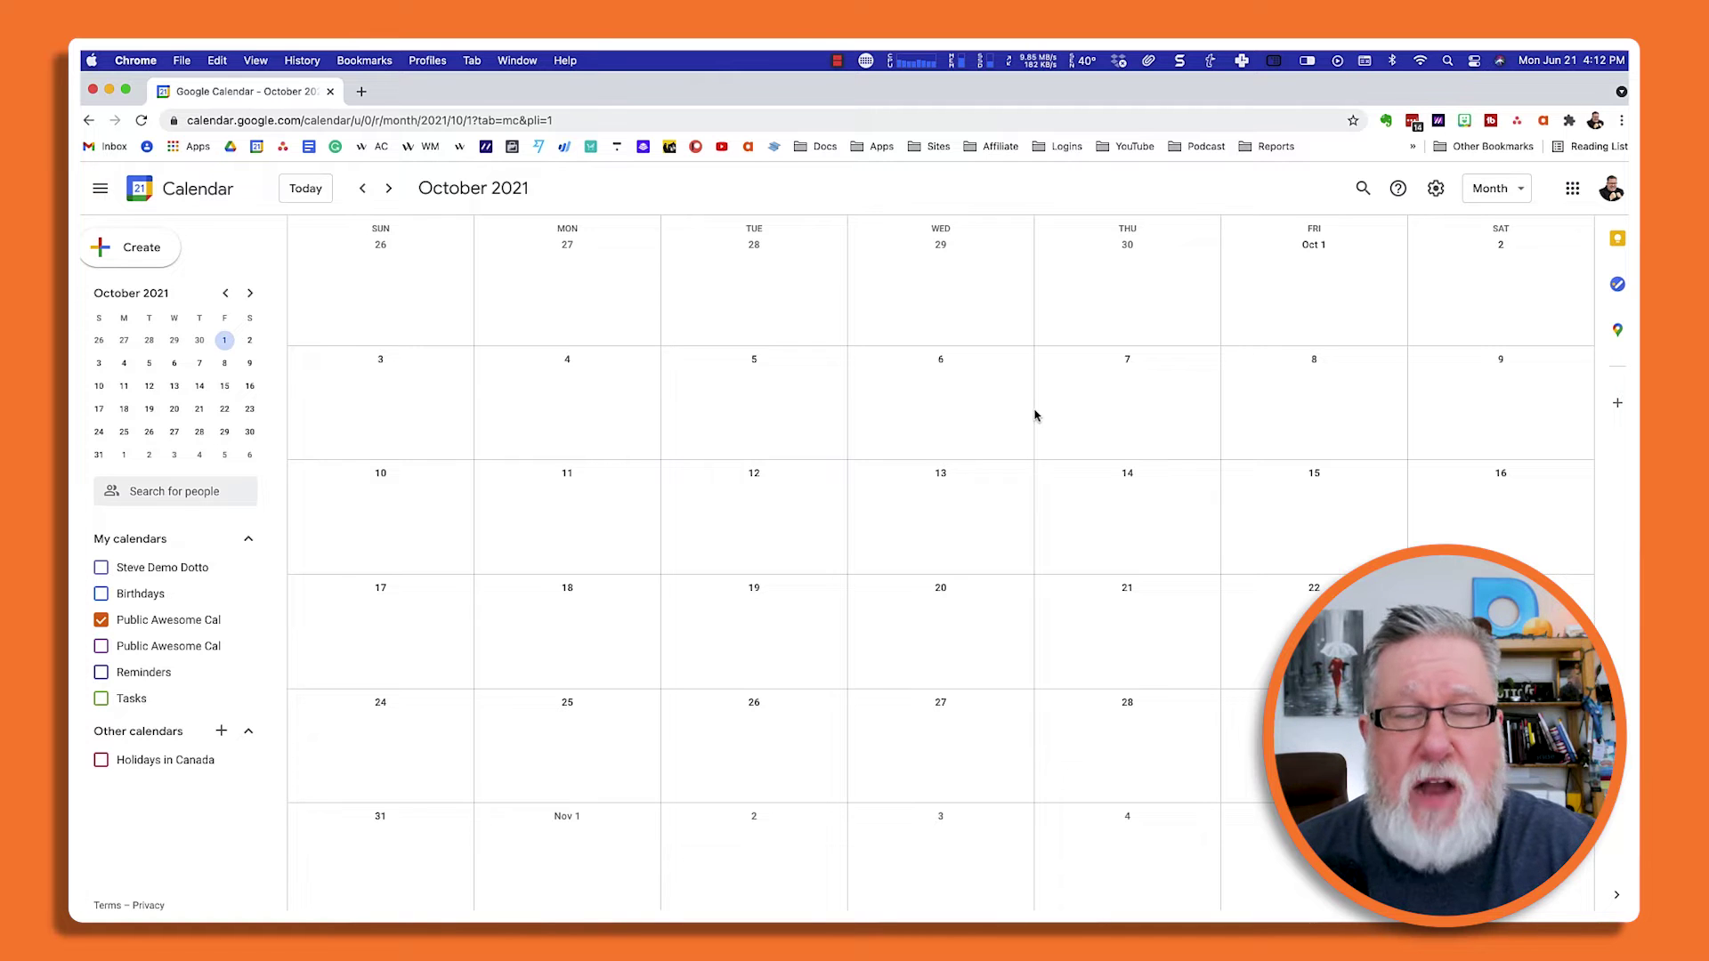
Switch desktops with Ctrl+Right to the Brave window holding the second account's calendar.
{"action": "key", "text": "ctrl+Right"}
{"action": "key", "text": "ctrl+Right"}
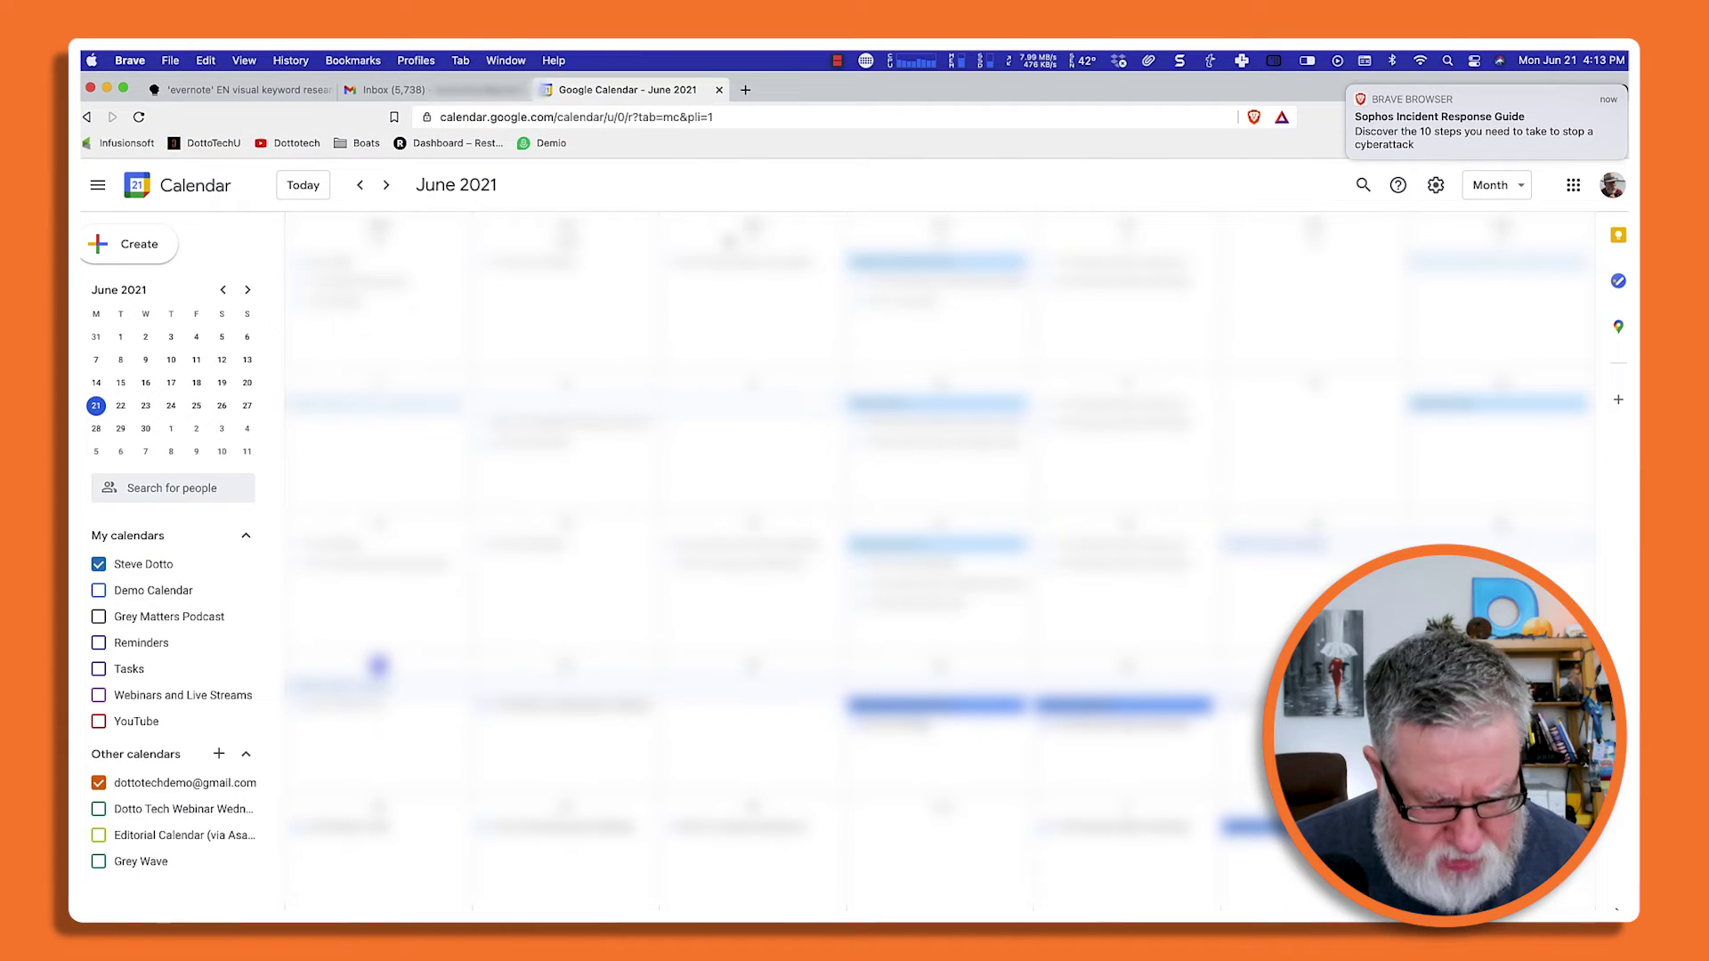
Load the copied Public Awesome Cal shareable link in a new tab and add the calendar.
{"action": "key", "text": "super+t"}
{"action": "left_click", "coordinate": [578, 116]}
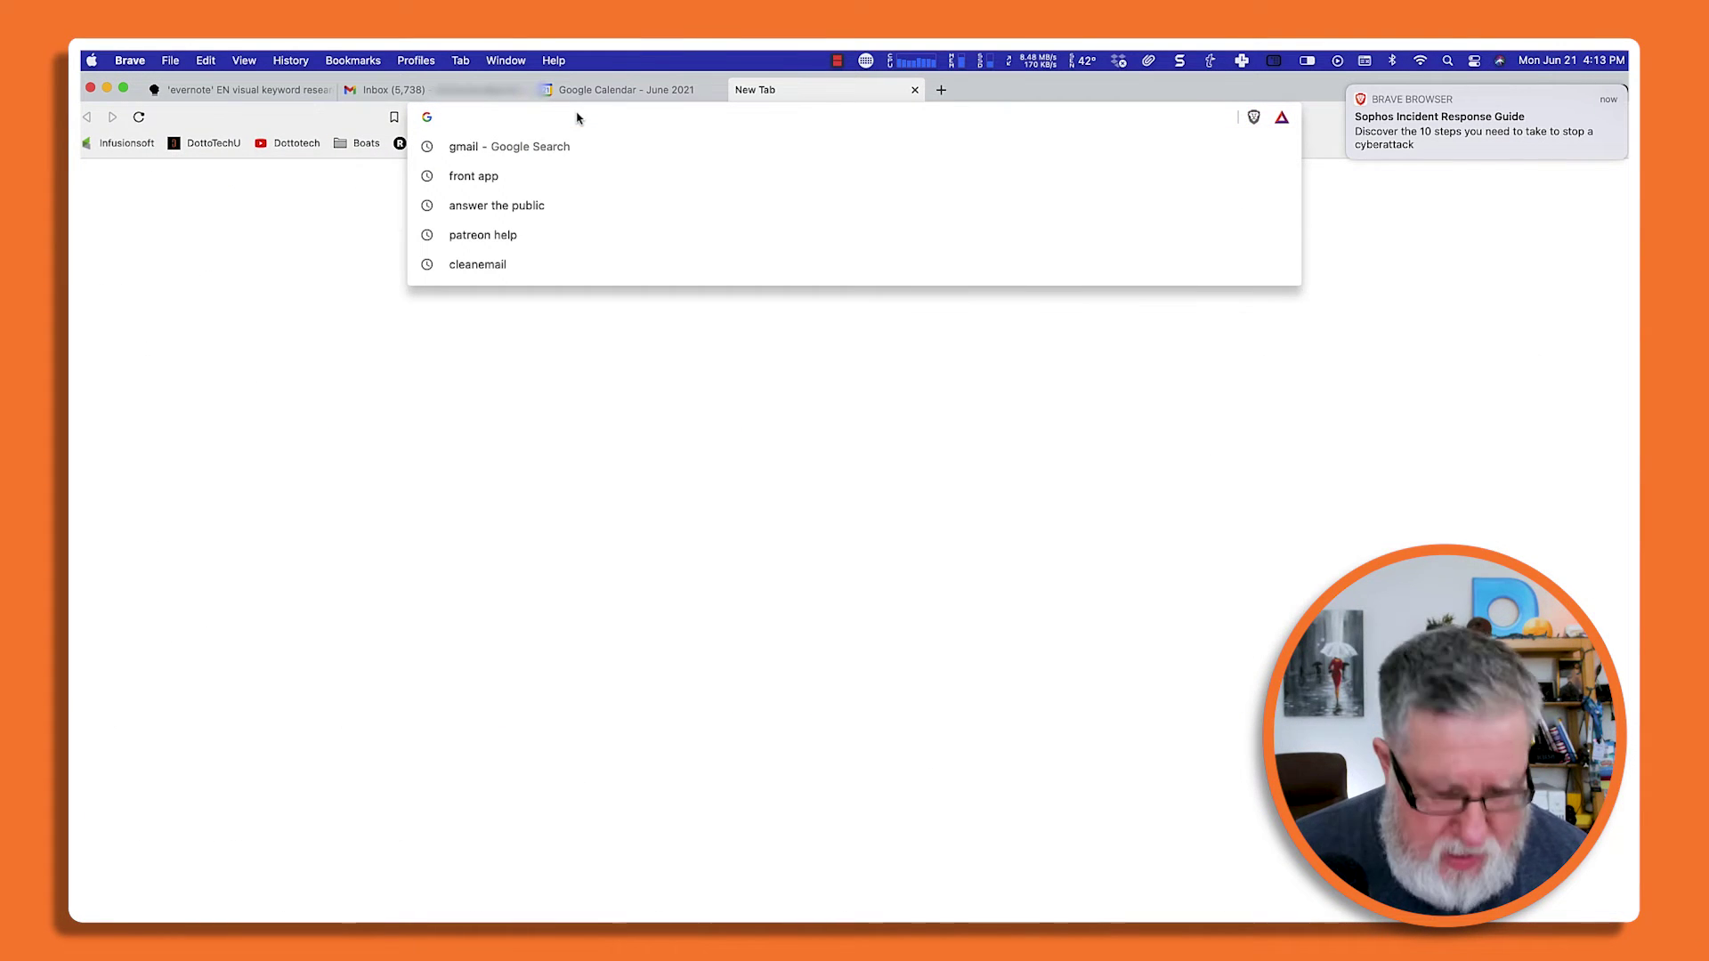
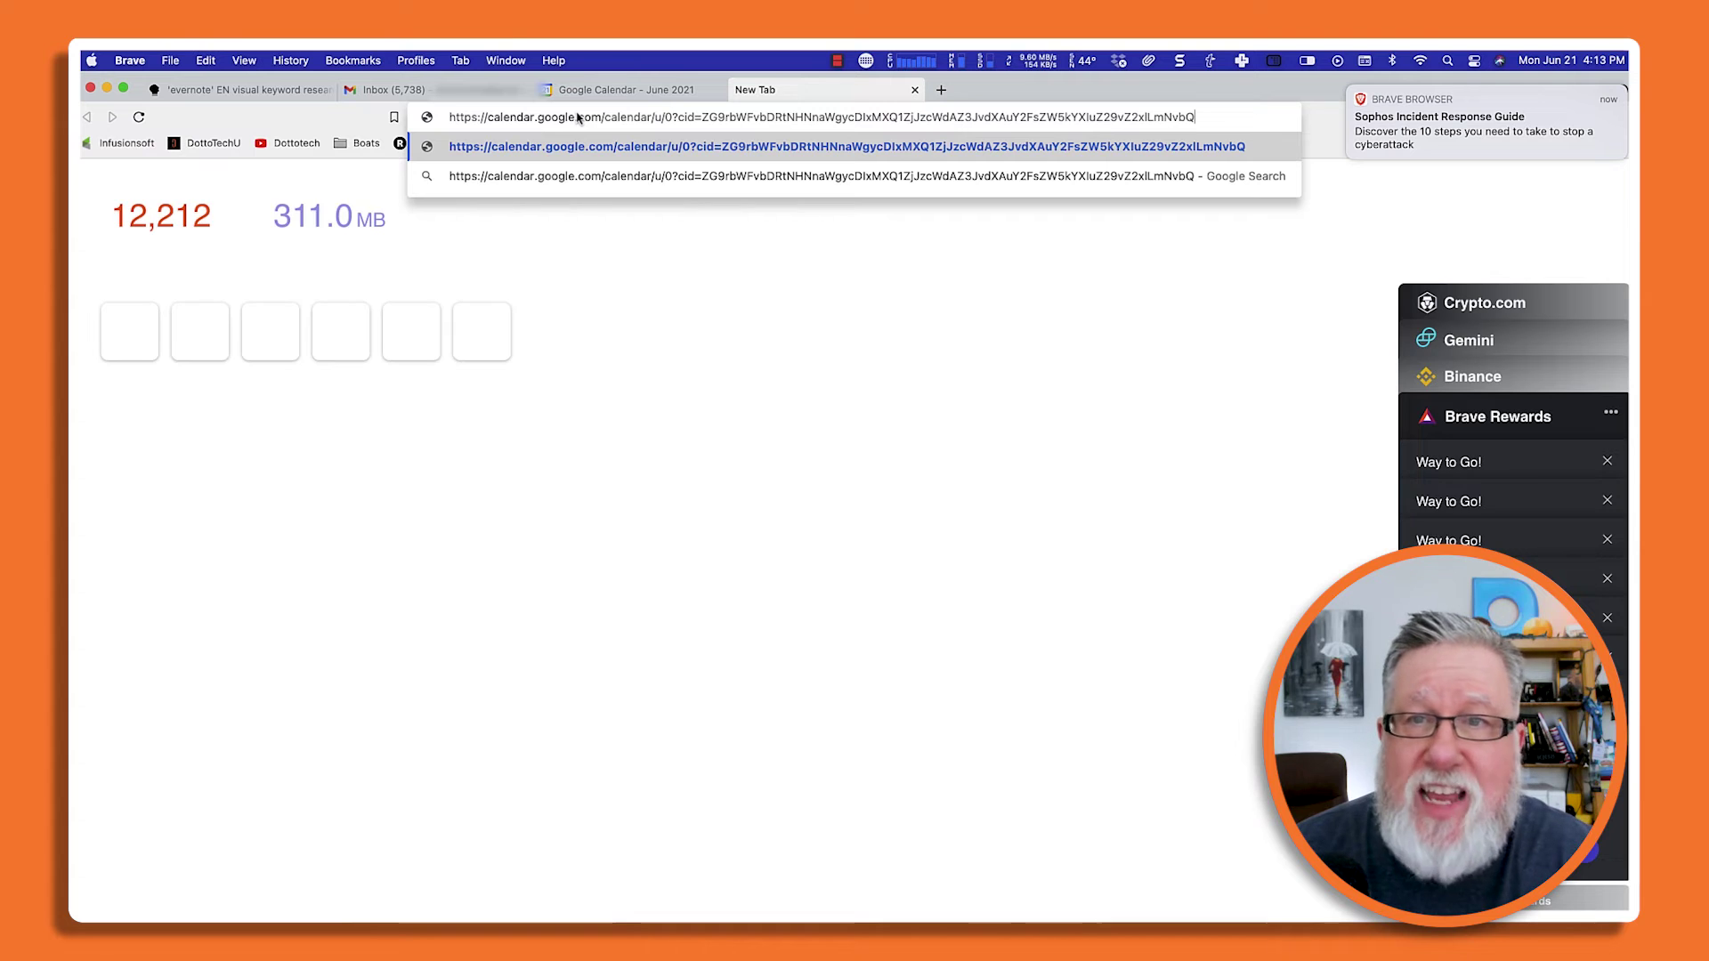
{"action": "key", "text": "Return"}
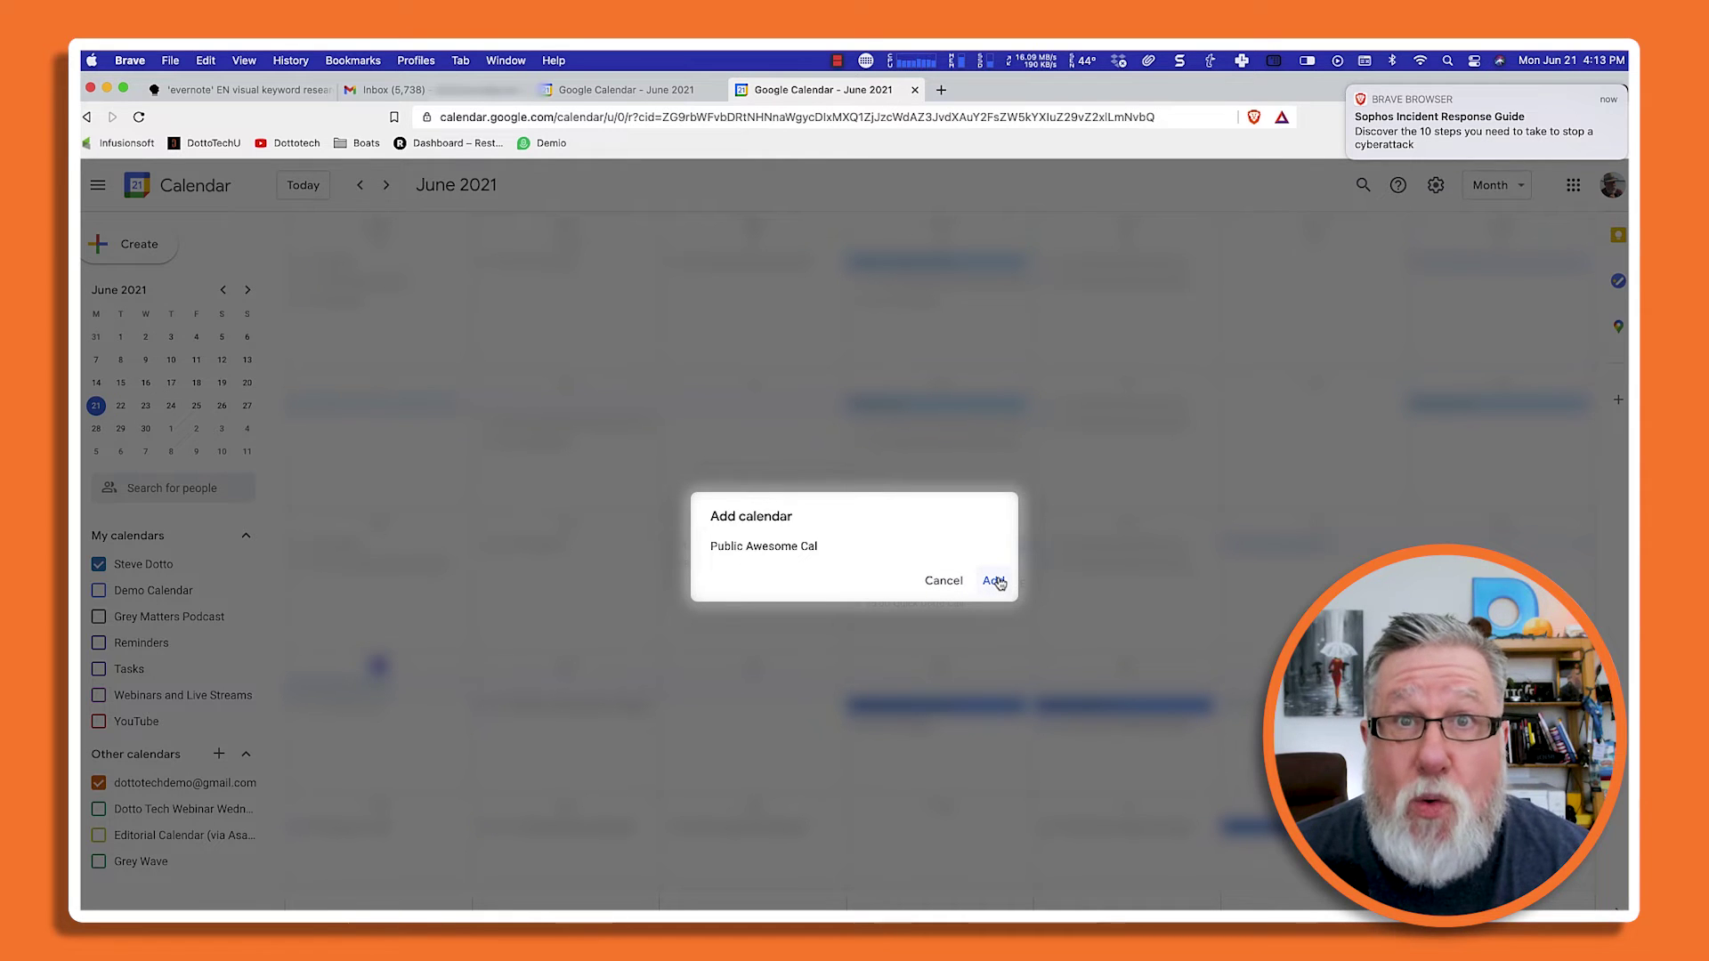
{"action": "left_click", "coordinate": [994, 581]}
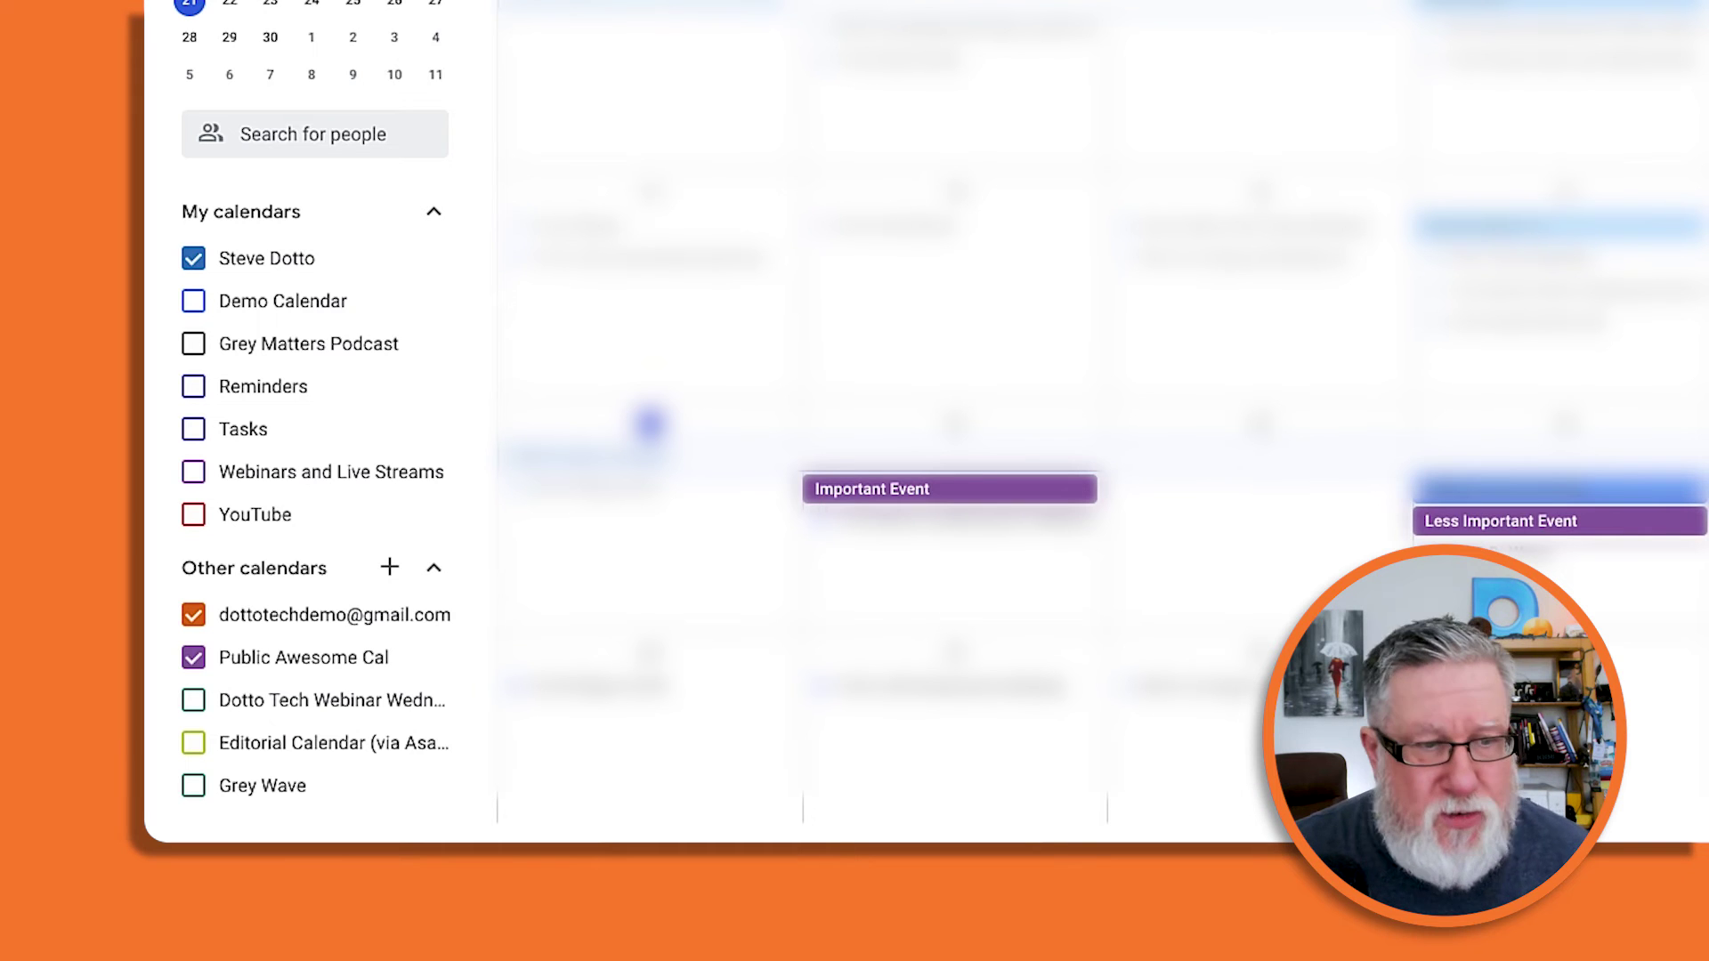
Advance two months, then hide and re-show Public Awesome Cal and the demo account calendar.
{"action": "key", "text": "n"}
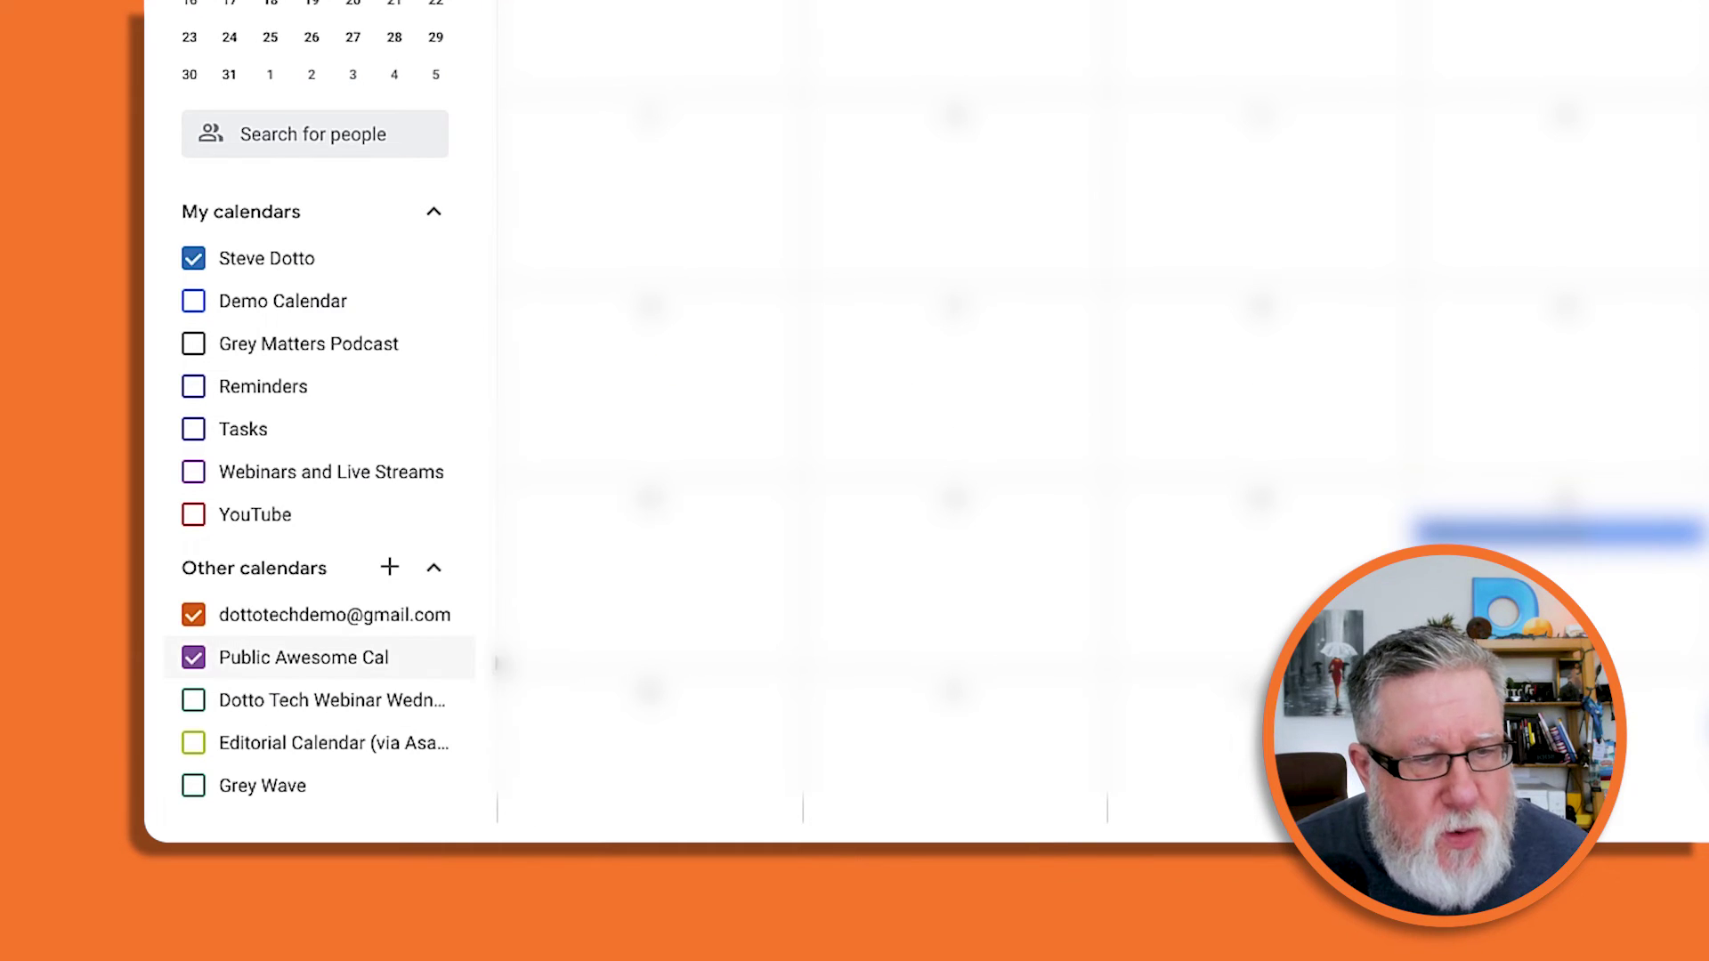
{"action": "key", "text": "n"}
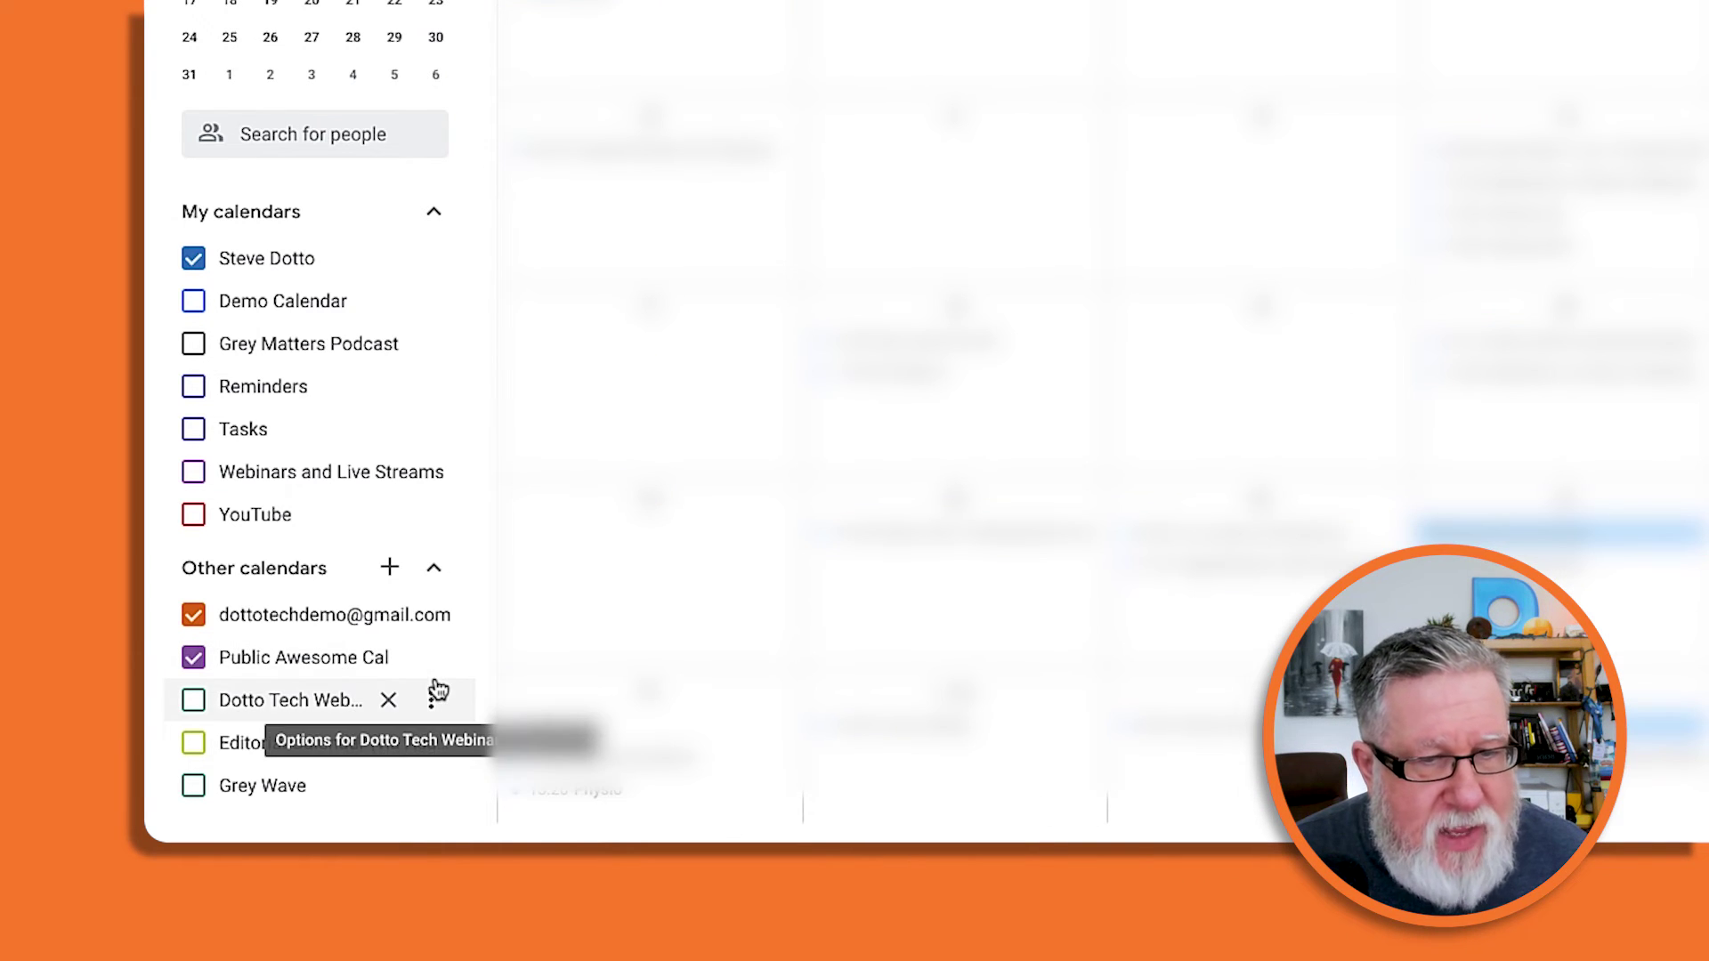
{"action": "left_click", "coordinate": [192, 656]}
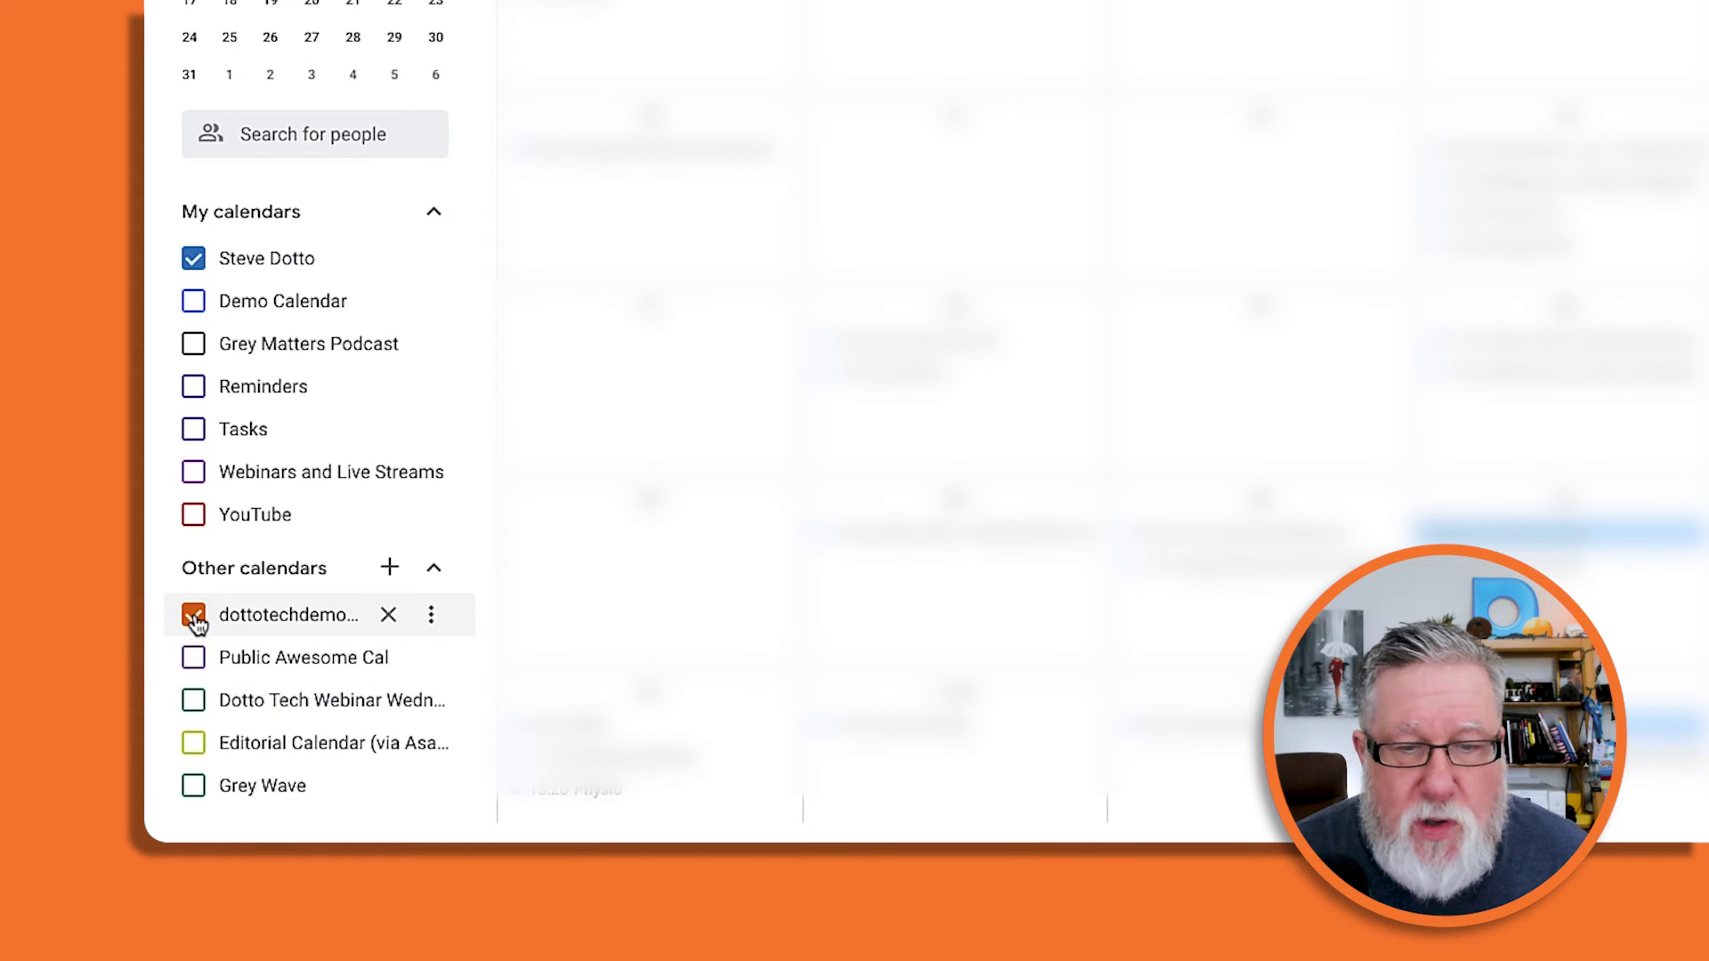
{"action": "left_click", "coordinate": [194, 616]}
{"action": "left_click", "coordinate": [194, 616]}
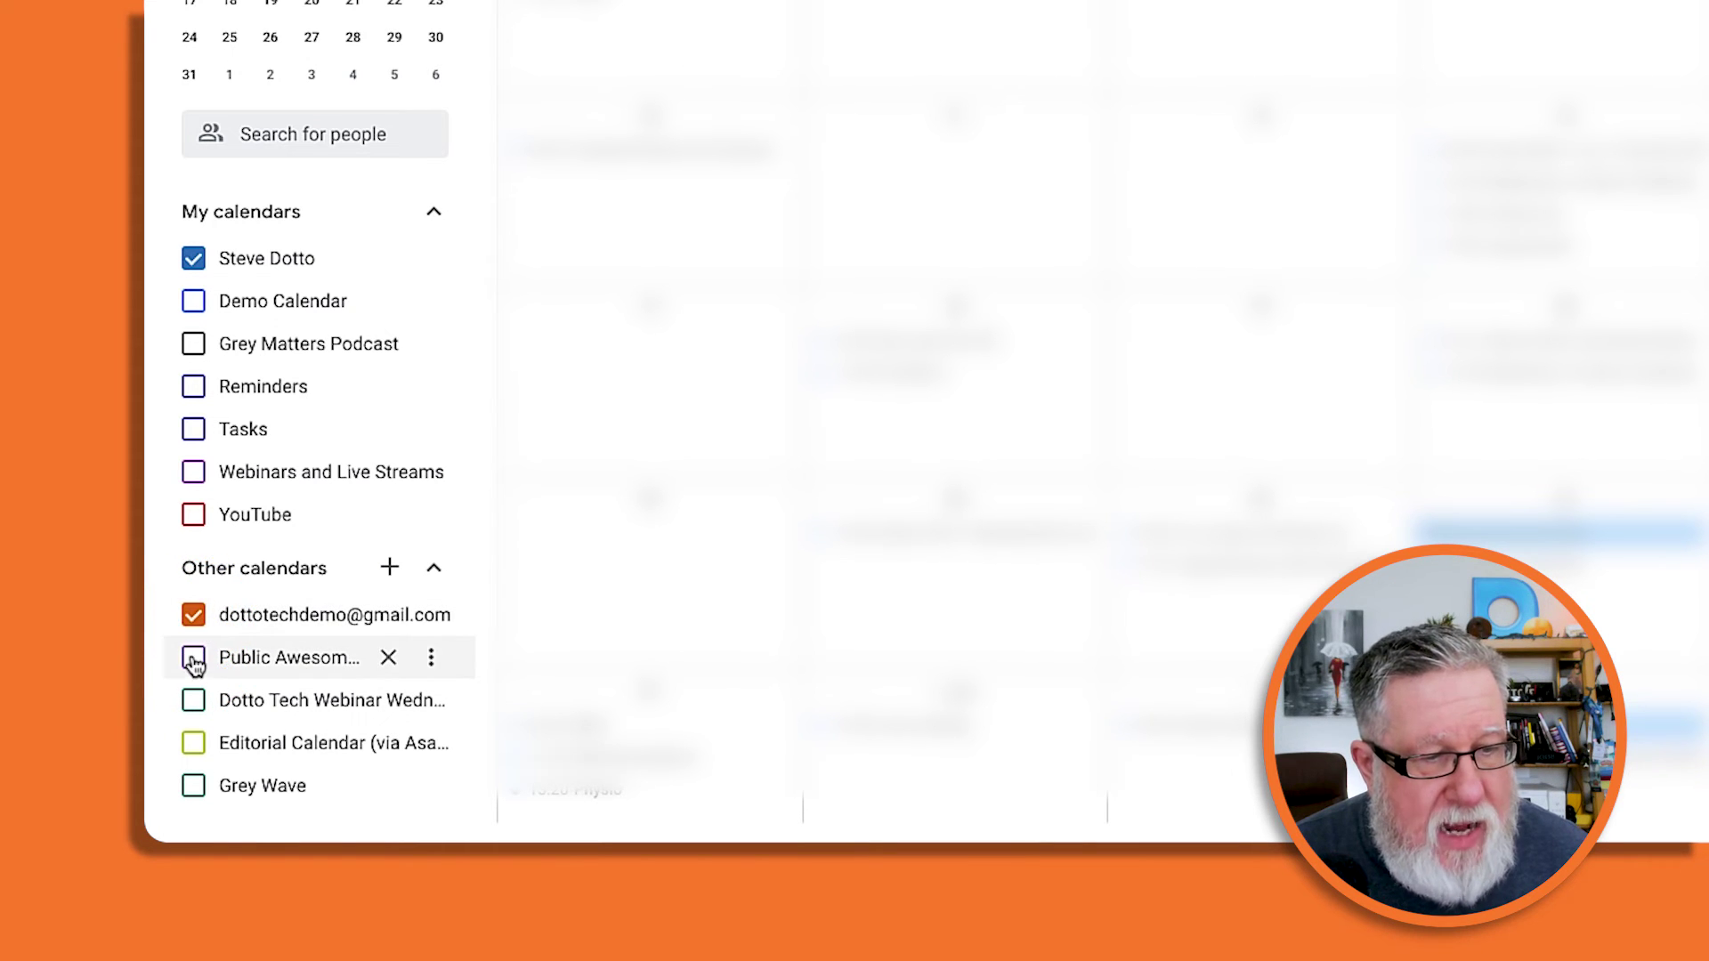
{"action": "left_click", "coordinate": [193, 659]}
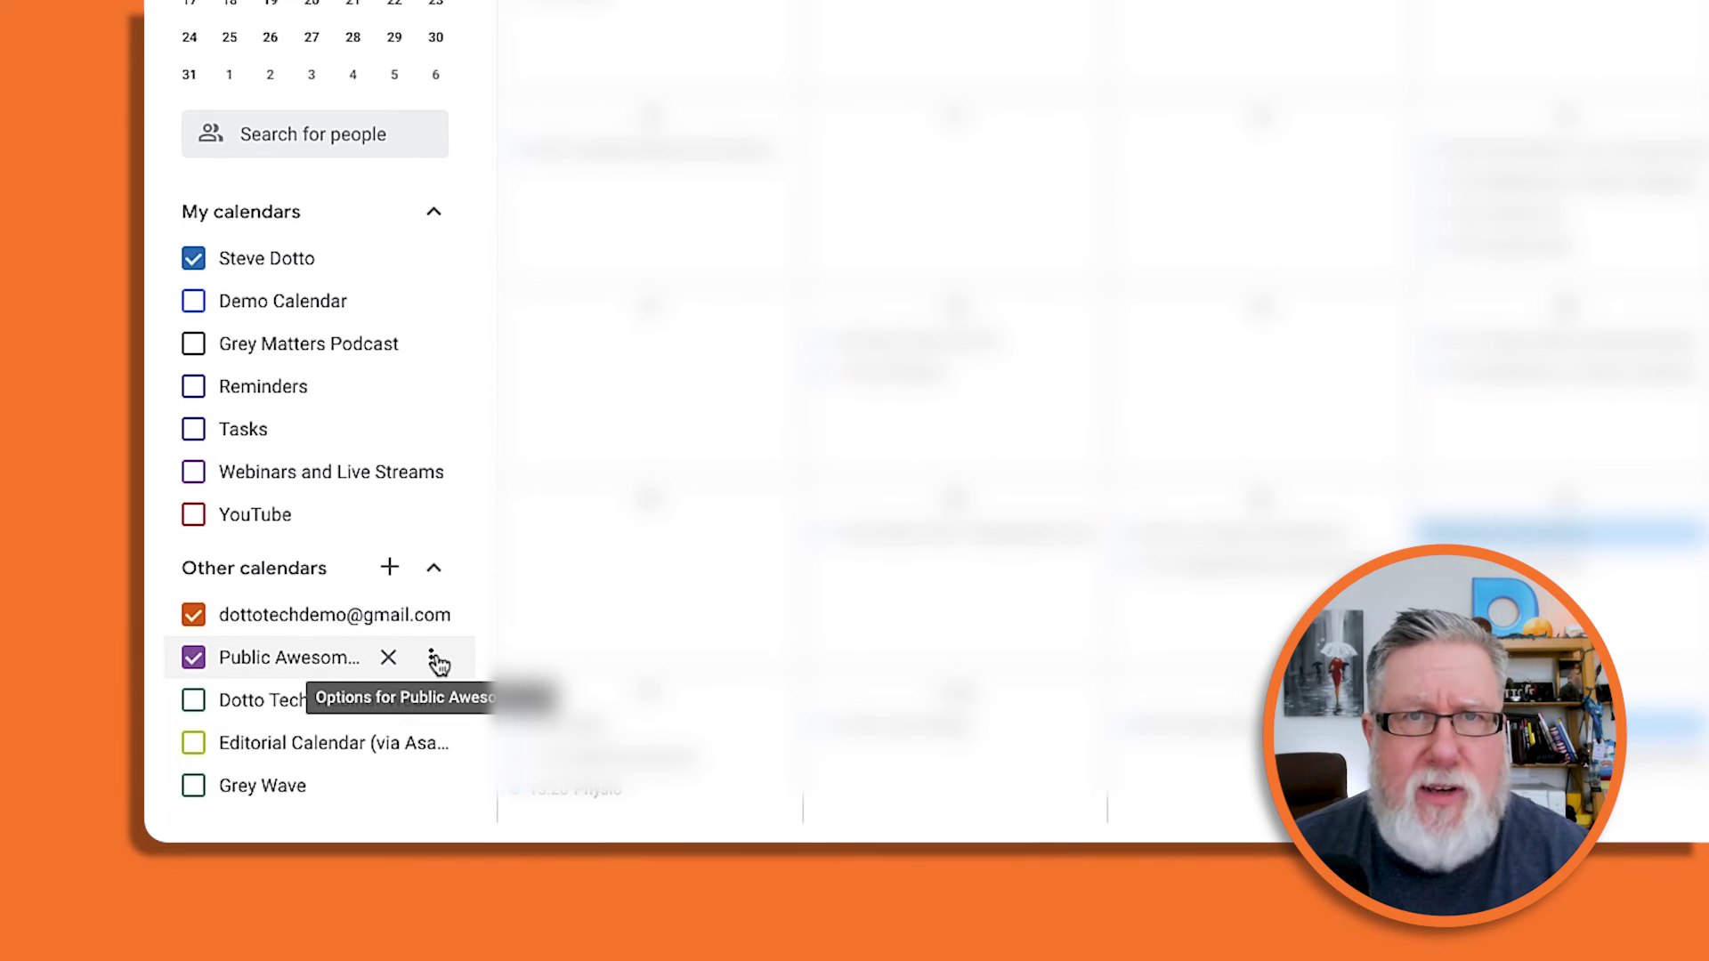
Open the Options menu for Public Awesome Cal under Other calendars.
{"action": "left_click", "coordinate": [432, 660]}
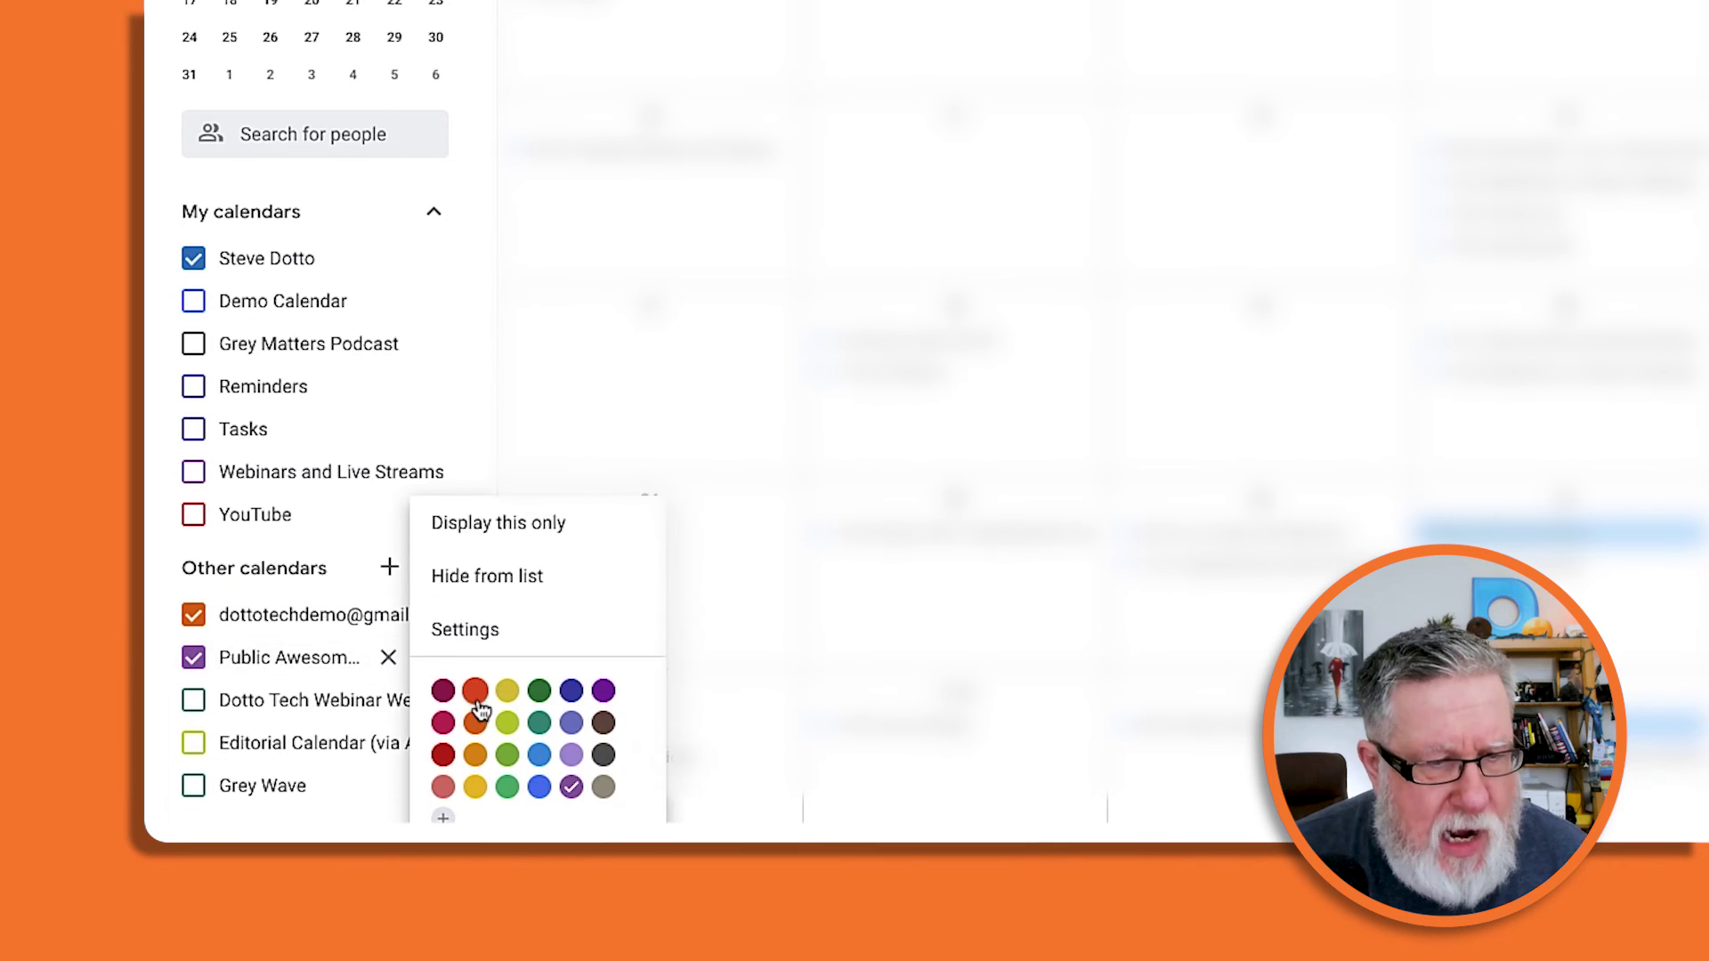